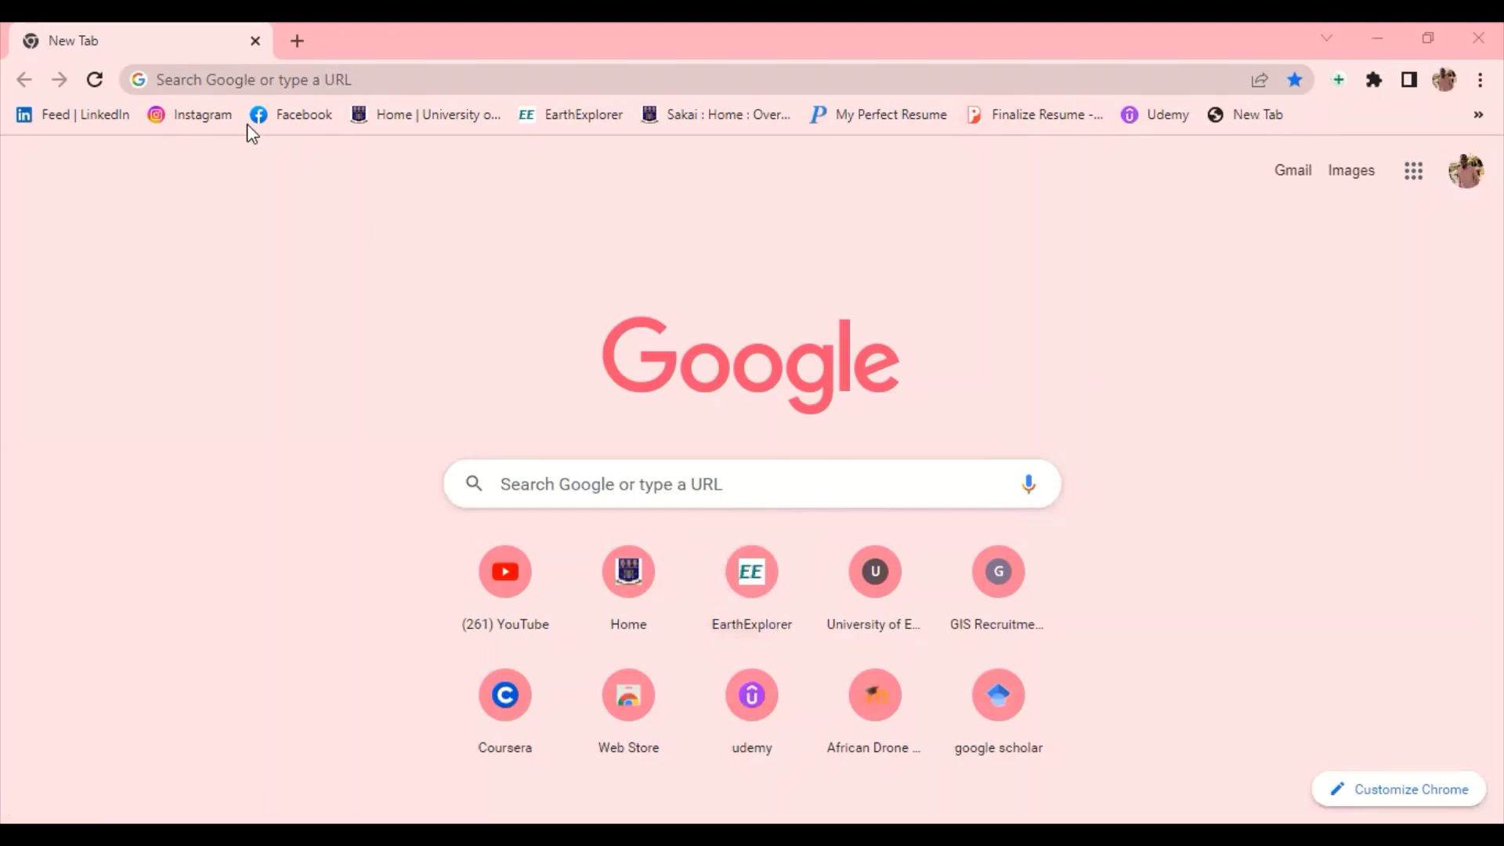
Open the EarthExplorer website at earthexplorer.usgs.gov
click(230, 79)
text(Ear)
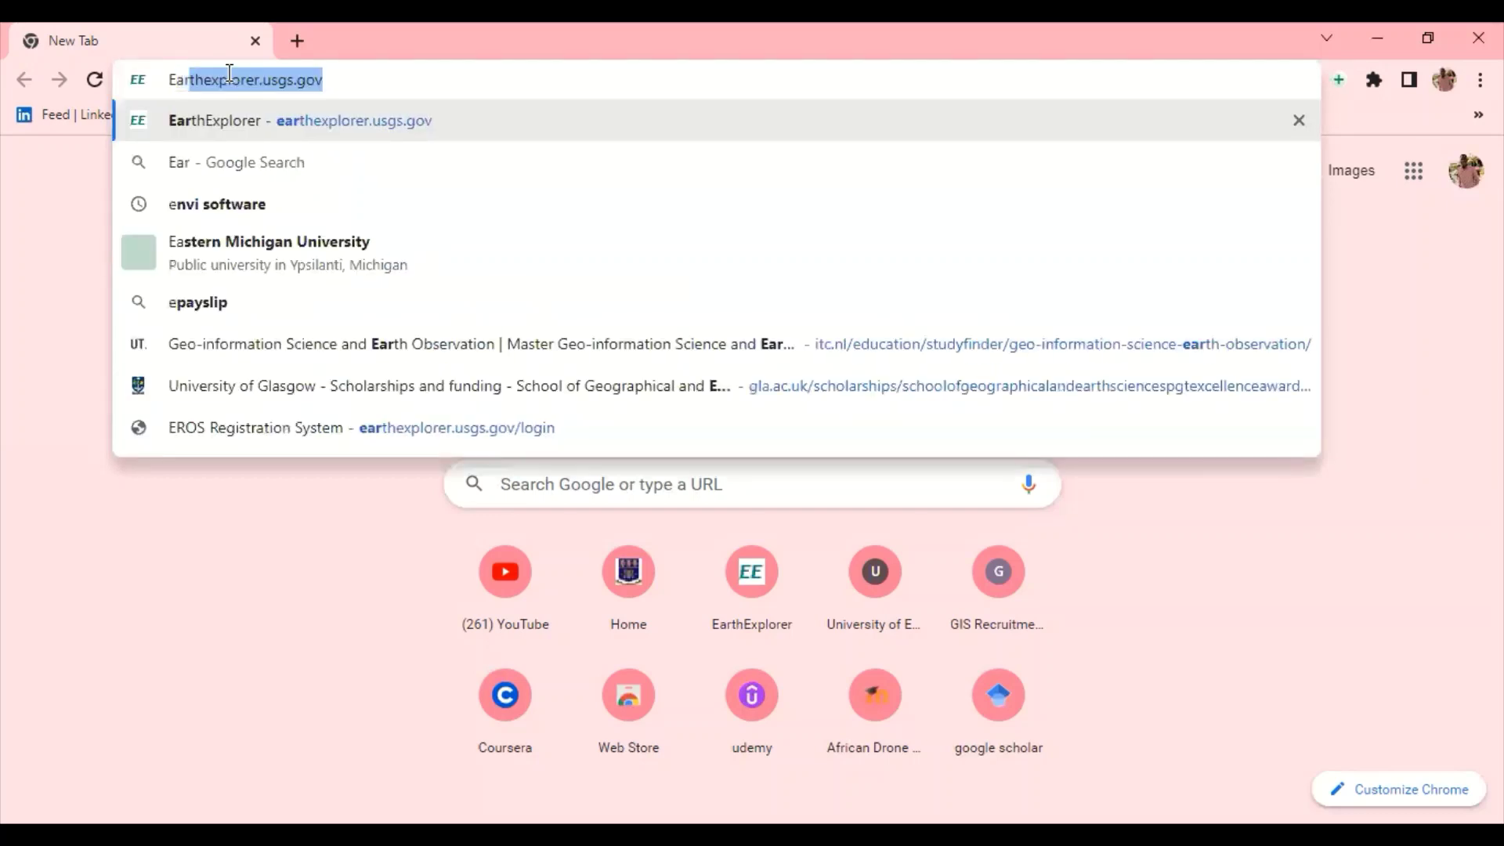
text(th)
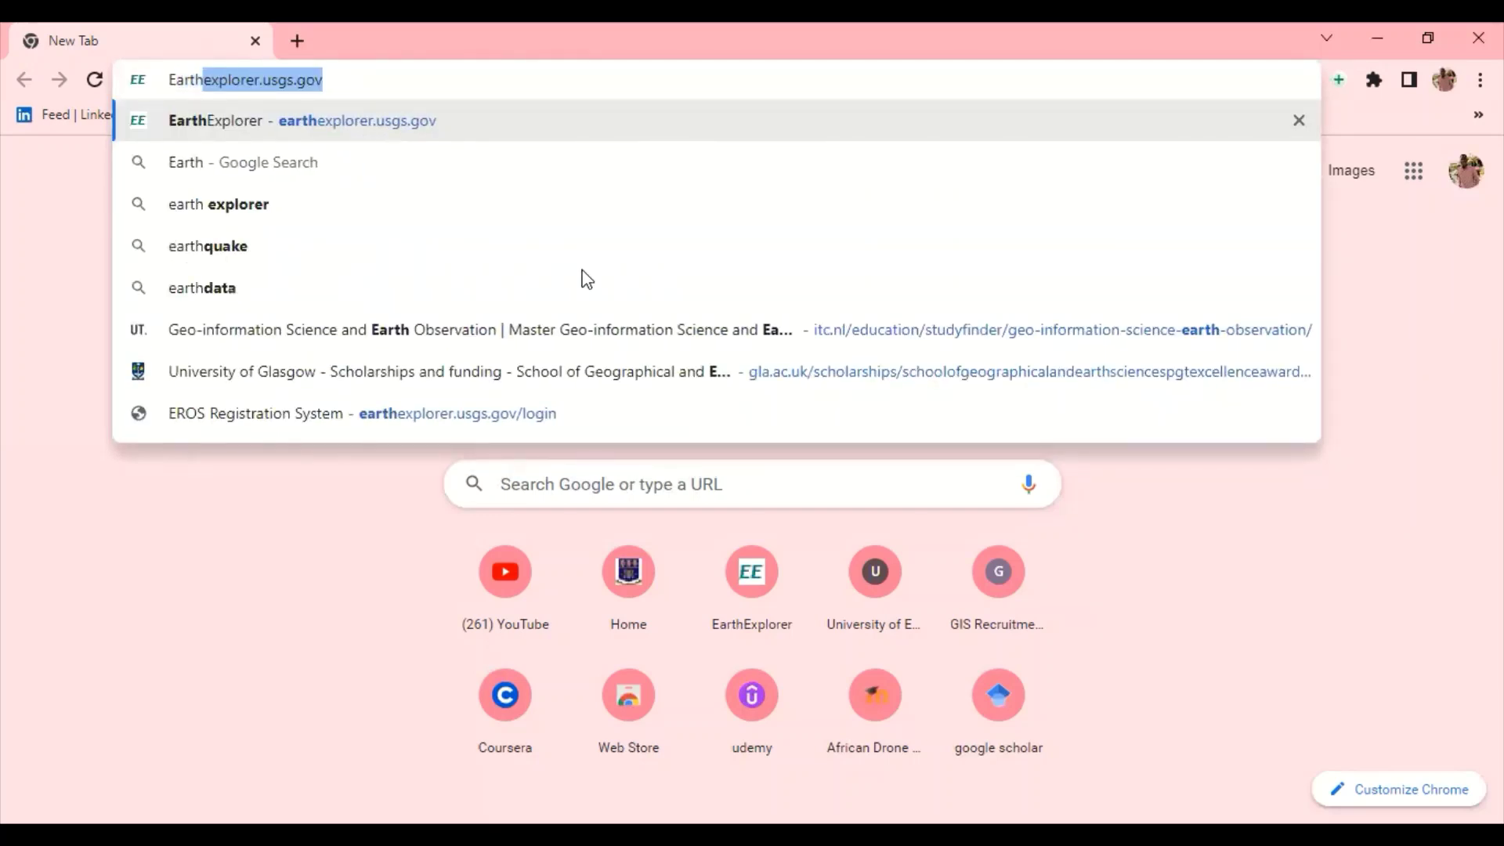
key(Return)
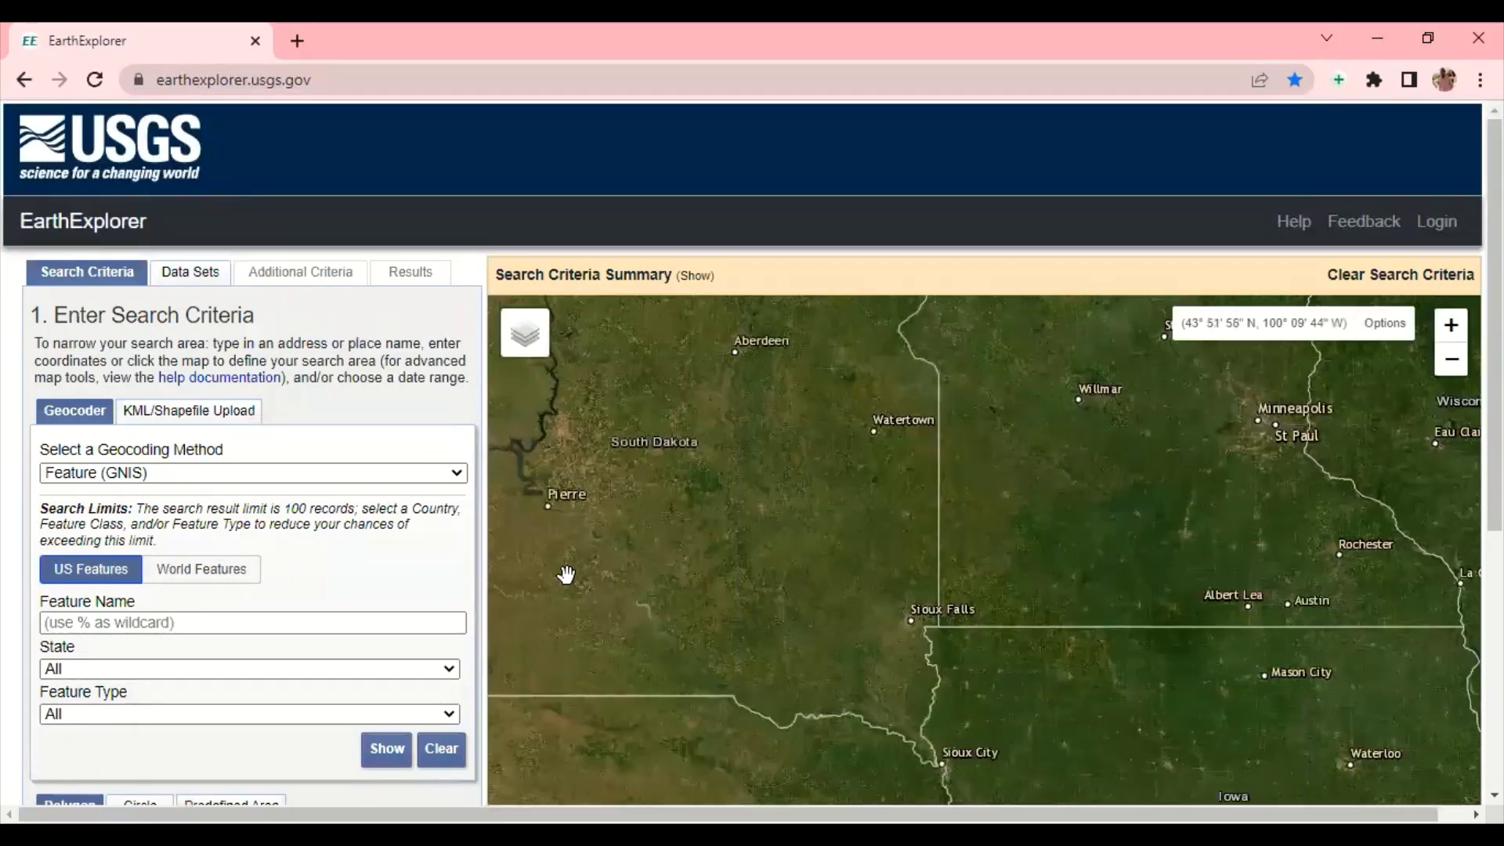
Log in to the USGS account using the already filled-in username and password
click(1435, 227)
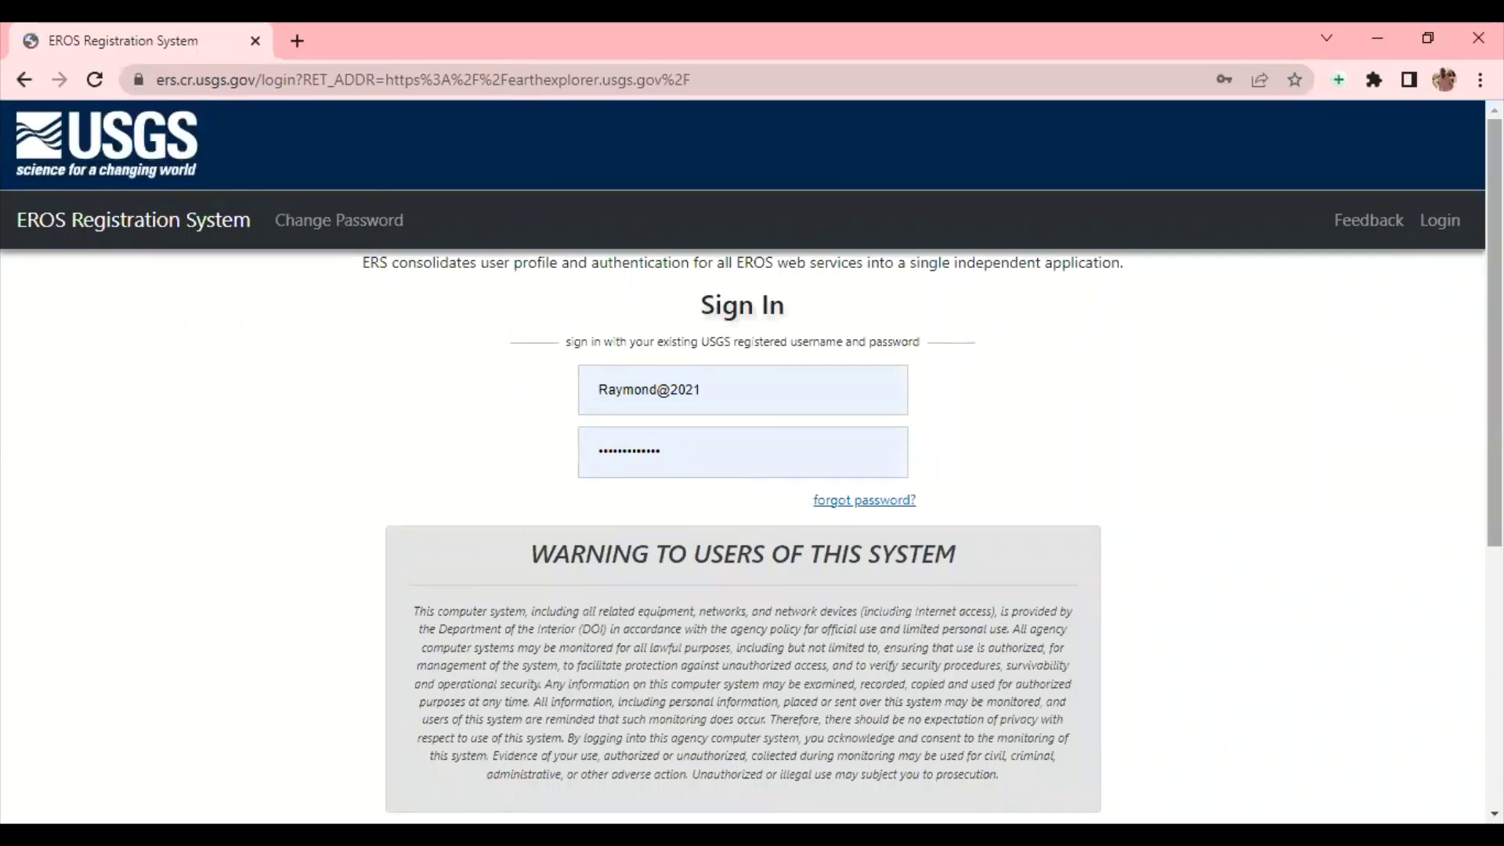
scroll(772, 373, down, 2)
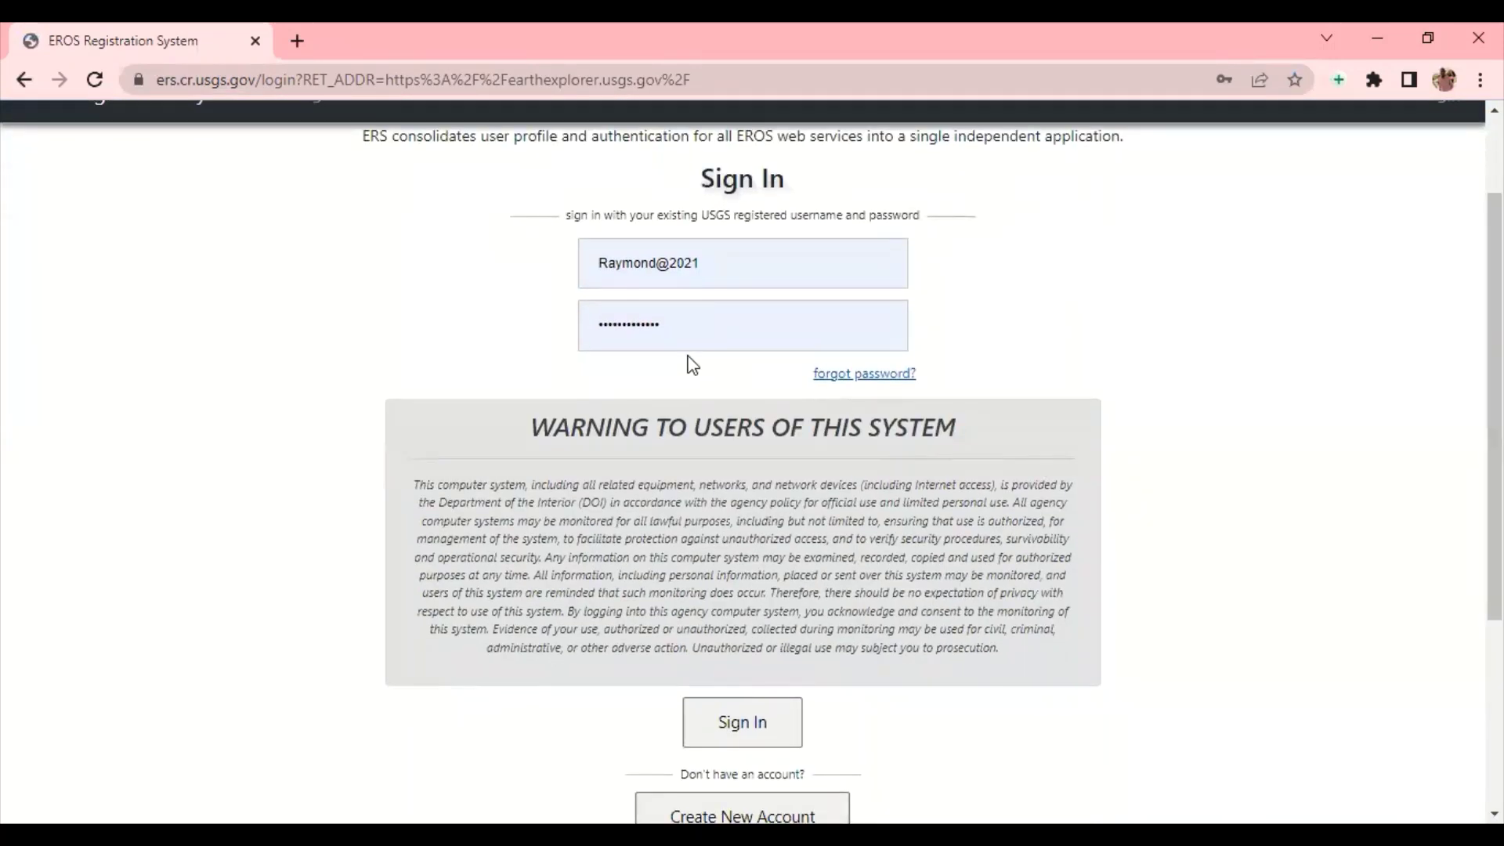
click(754, 721)
scroll(859, 645, down, 2)
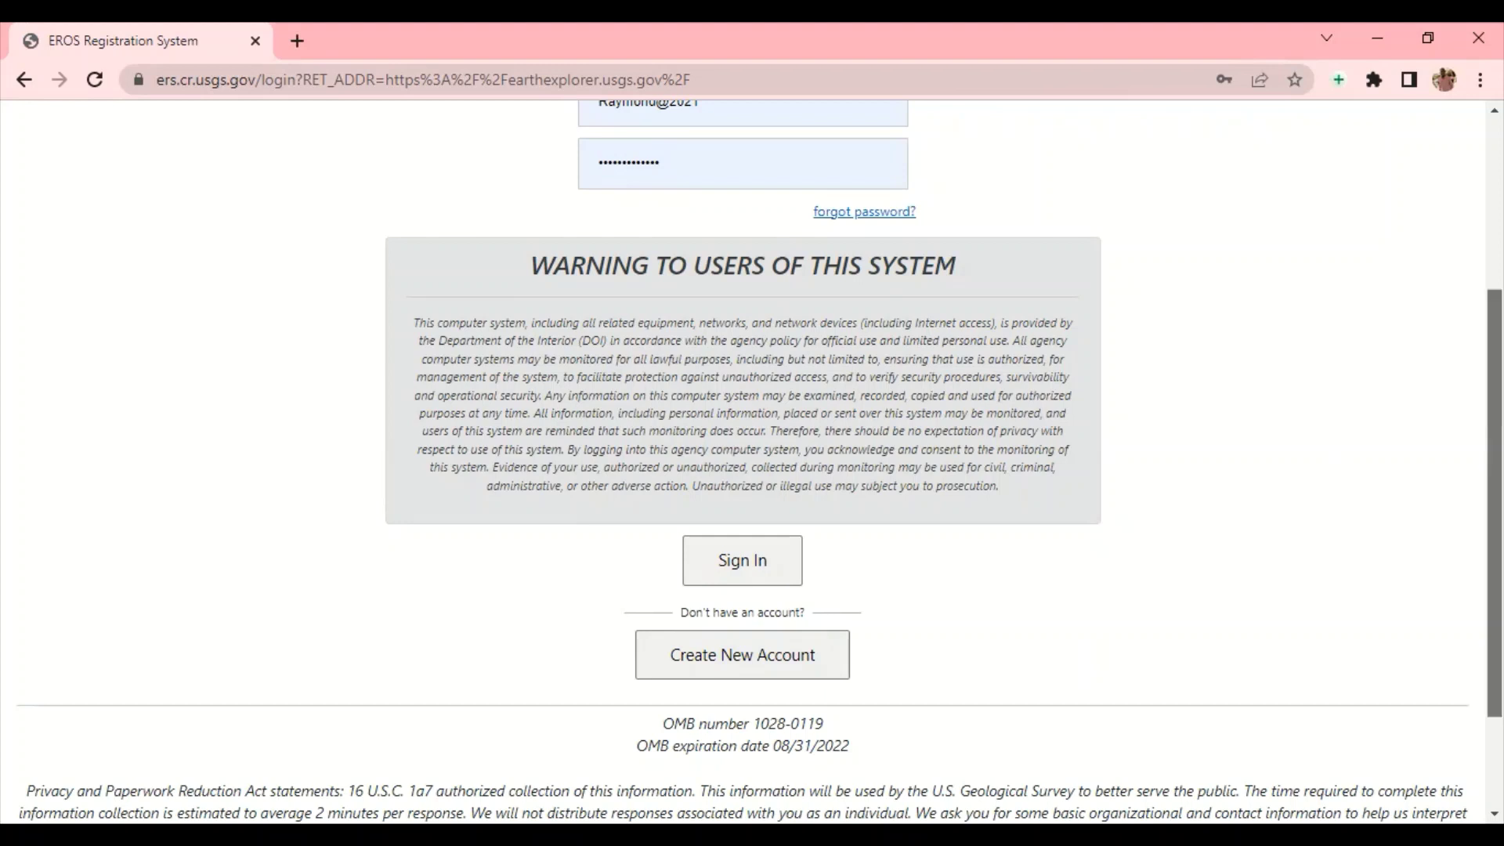
scroll(956, 665, up, 2)
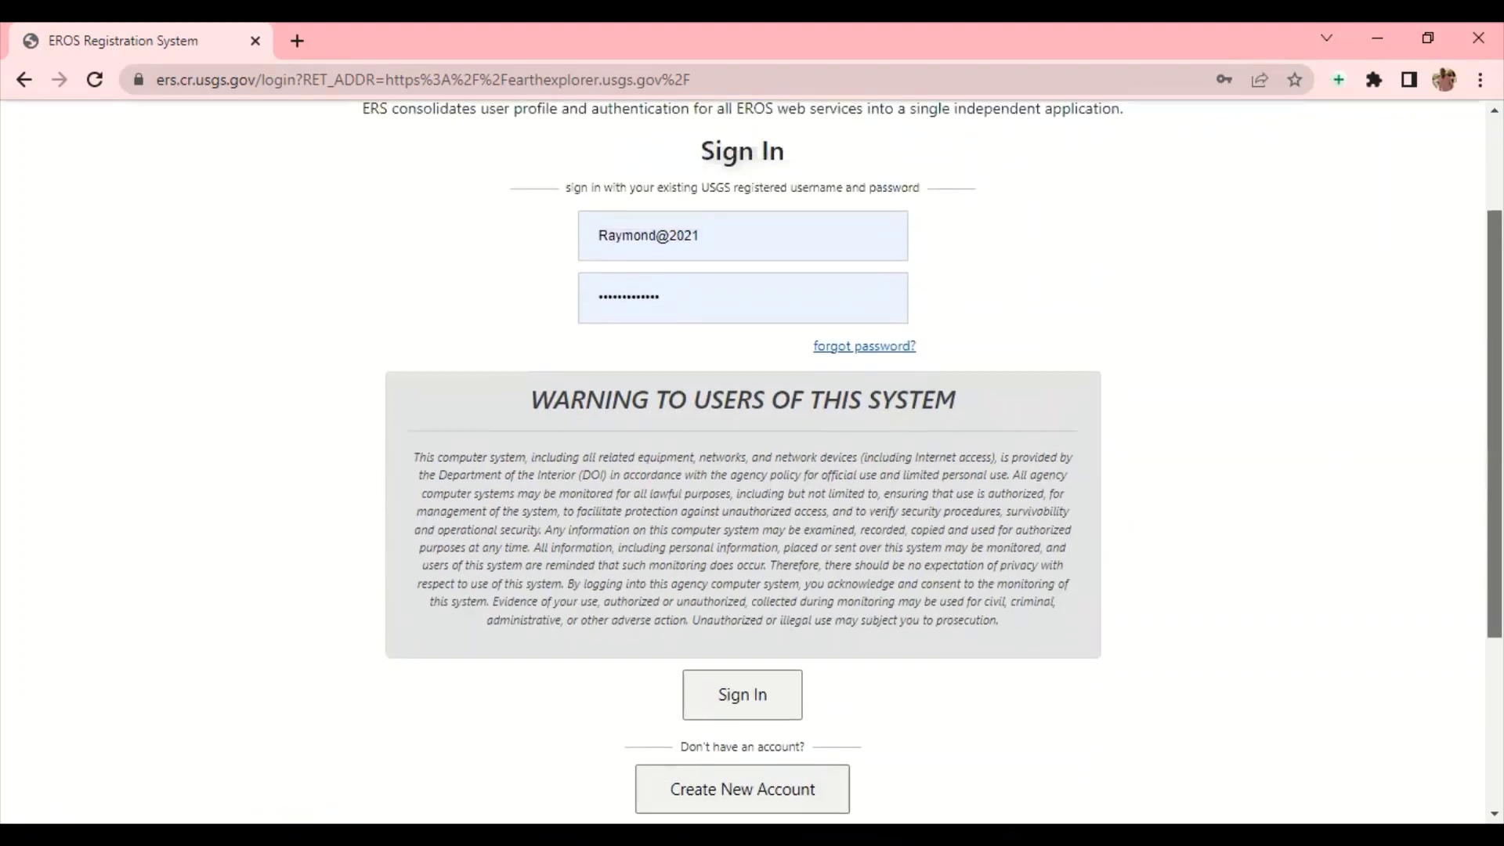
click(780, 706)
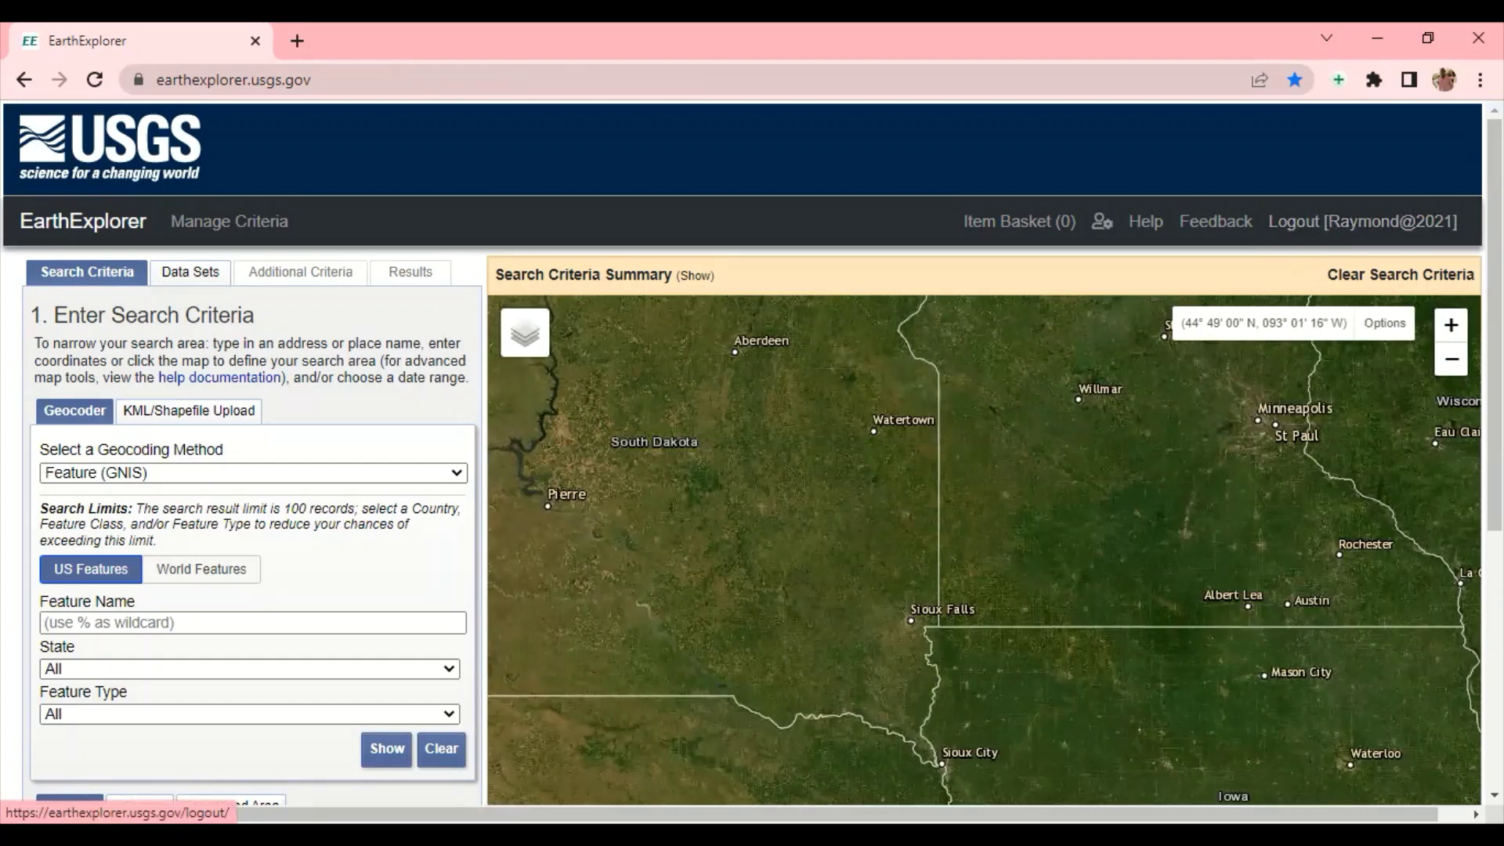
drag(1495, 314, 1494, 335)
scroll(1495, 335, up, 1)
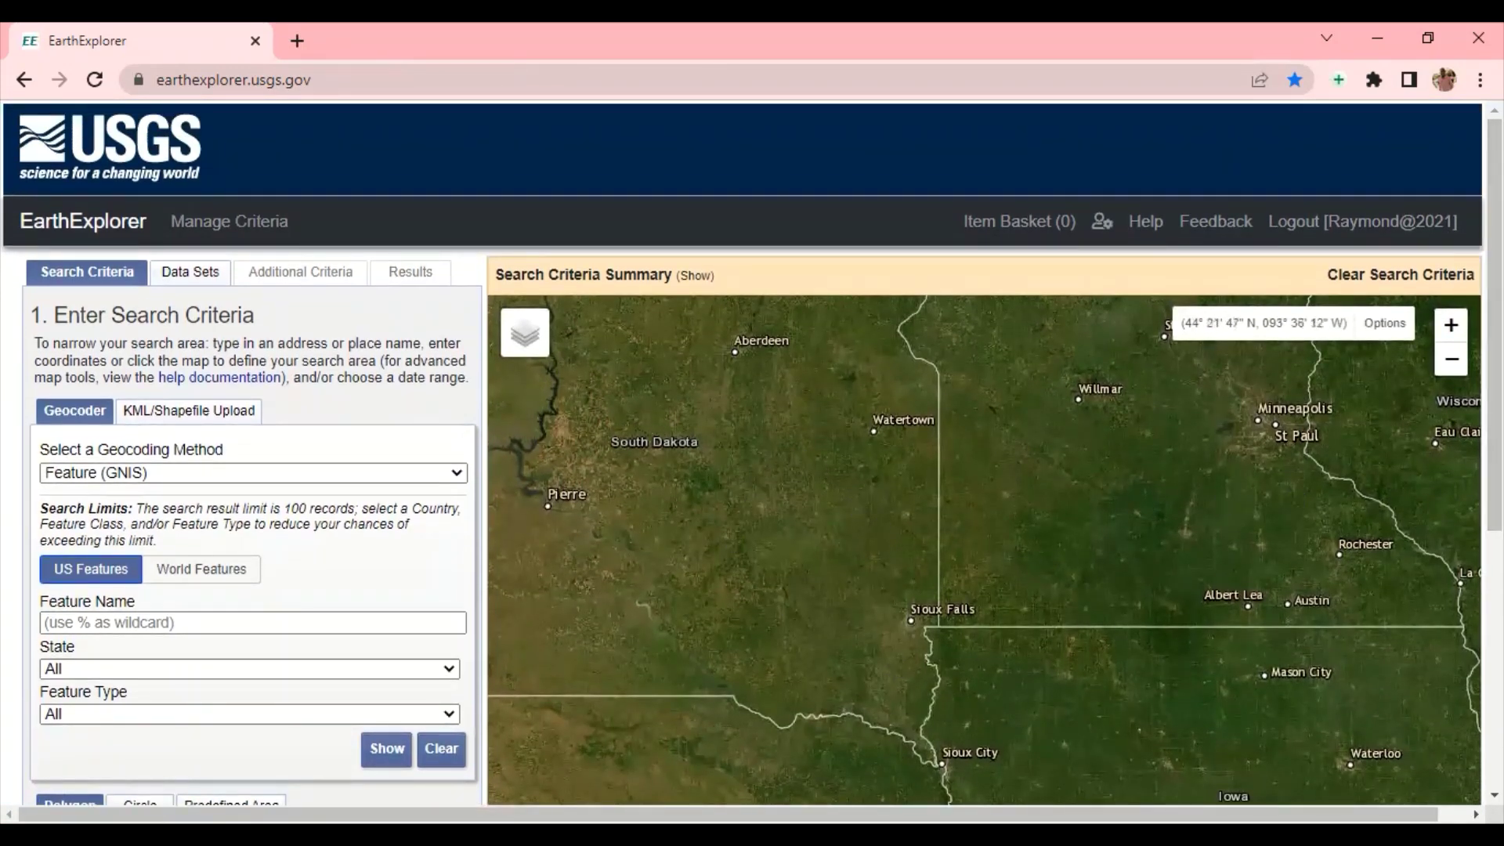
scroll(1495, 353, down, 2)
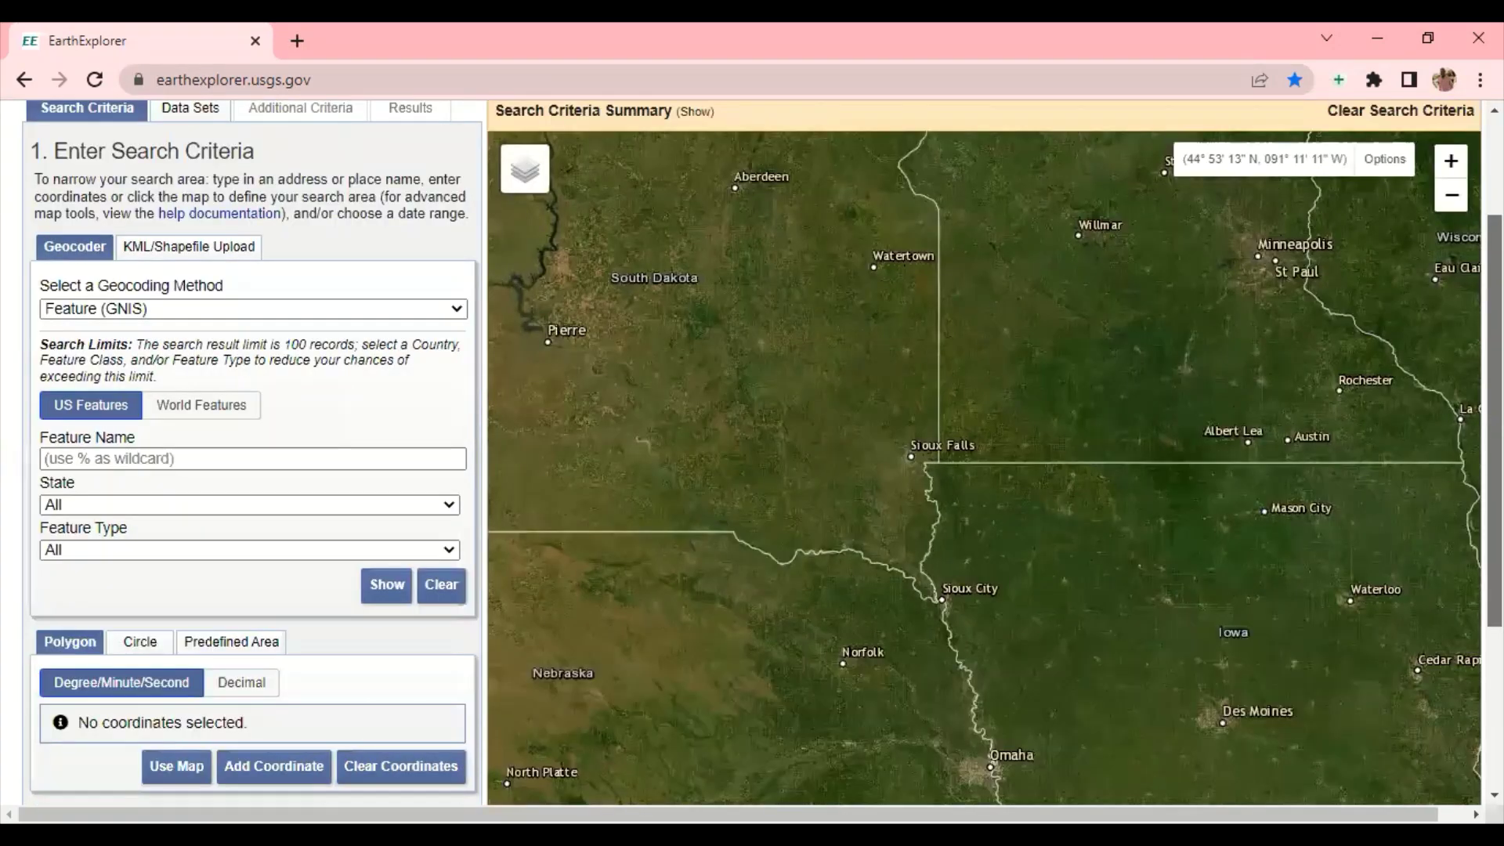
scroll(1495, 353, up, 1)
scroll(752, 453, up, 2)
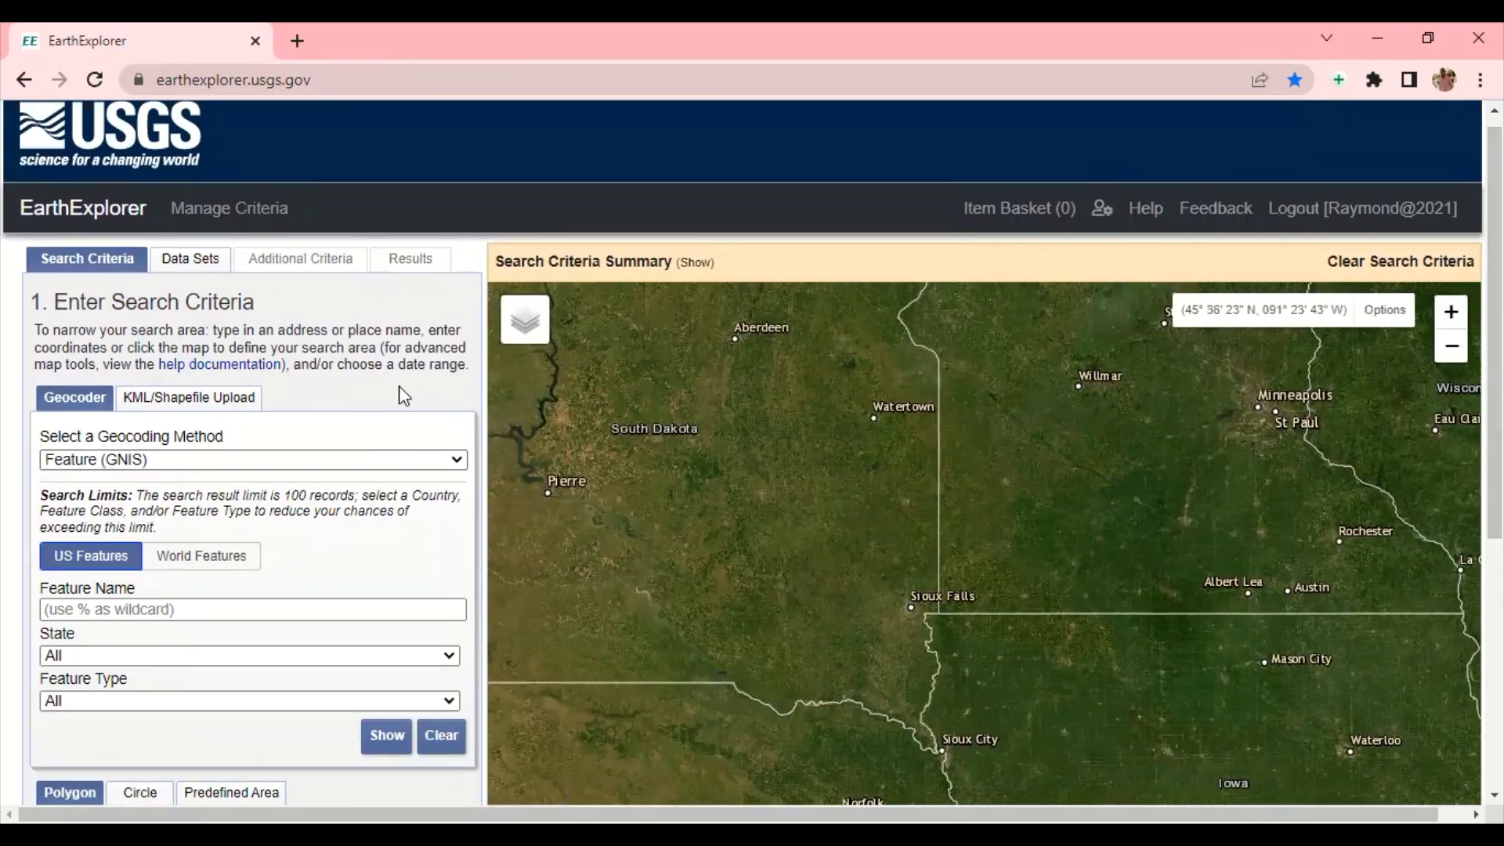
Set the geocoding method to Address/Place, look up "Tamale, Ghana" and add the found place to the search area coordinates
click(457, 462)
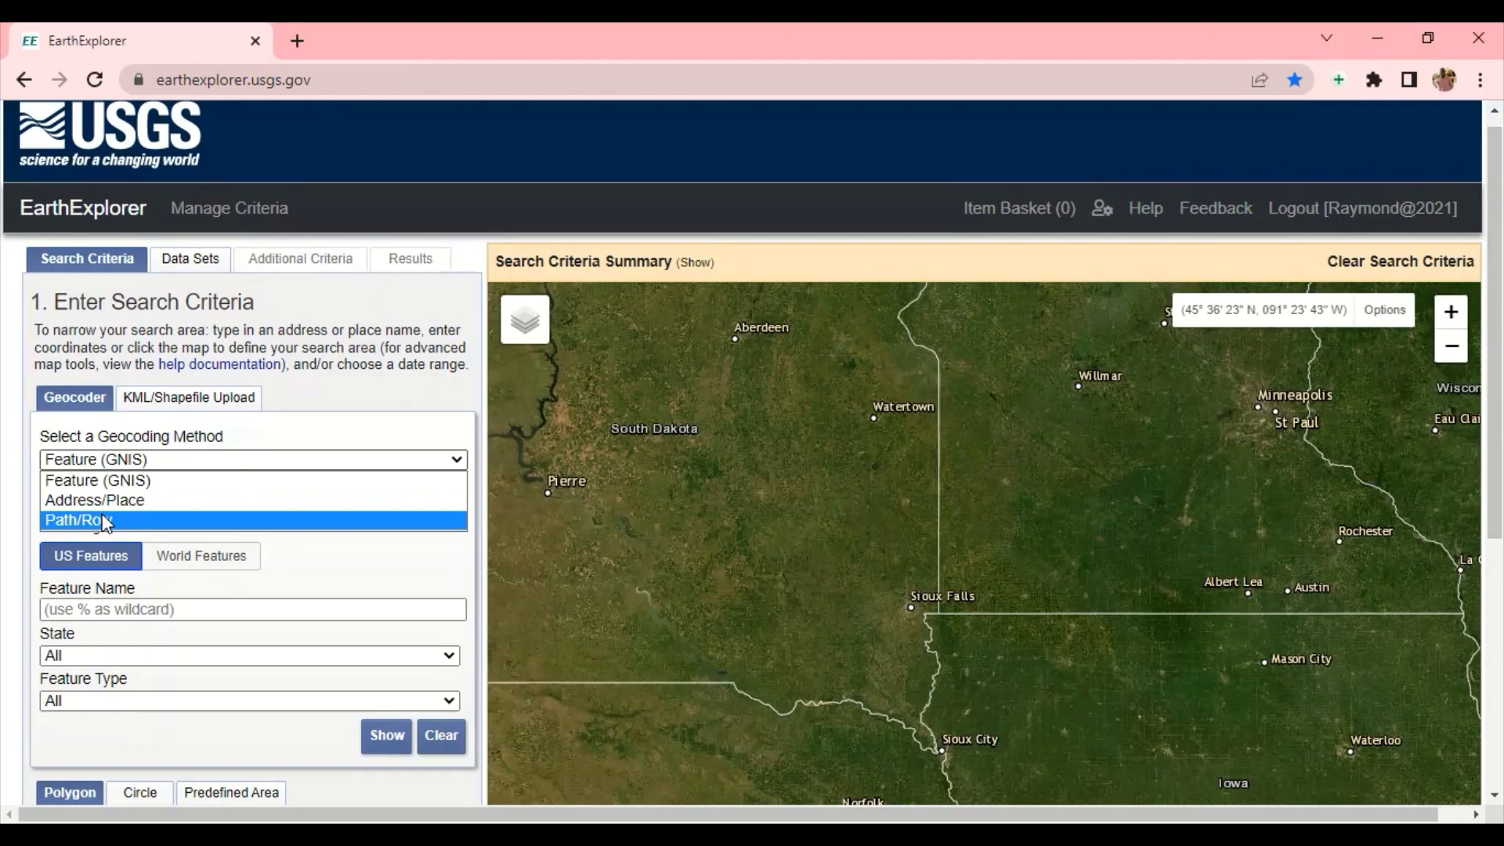
click(155, 502)
click(154, 524)
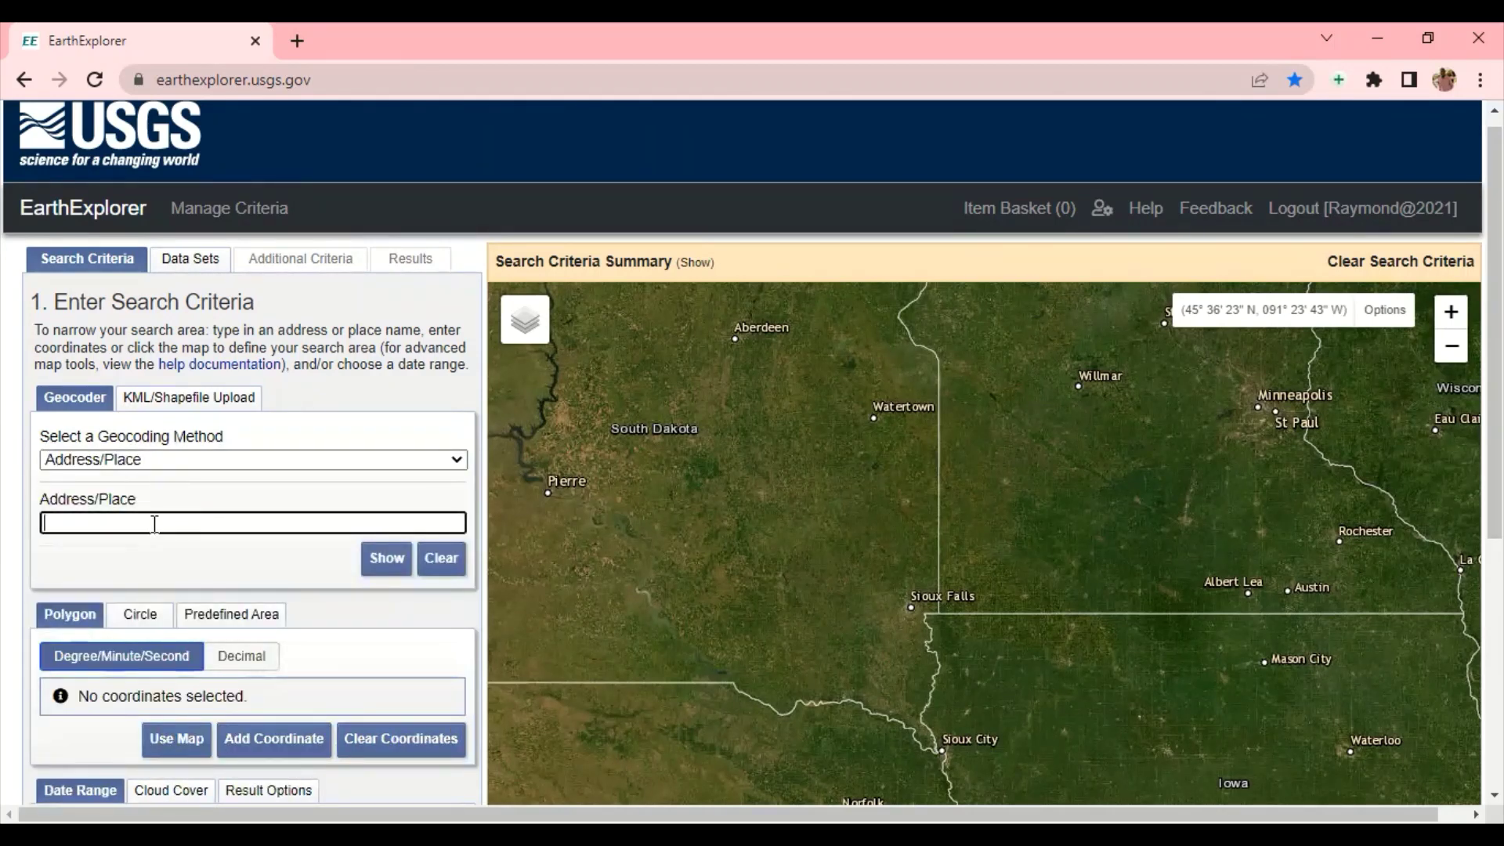
text(Tamalev)
key(BackSpace)
key(BackSpace)
text(e, Ghana)
click(383, 569)
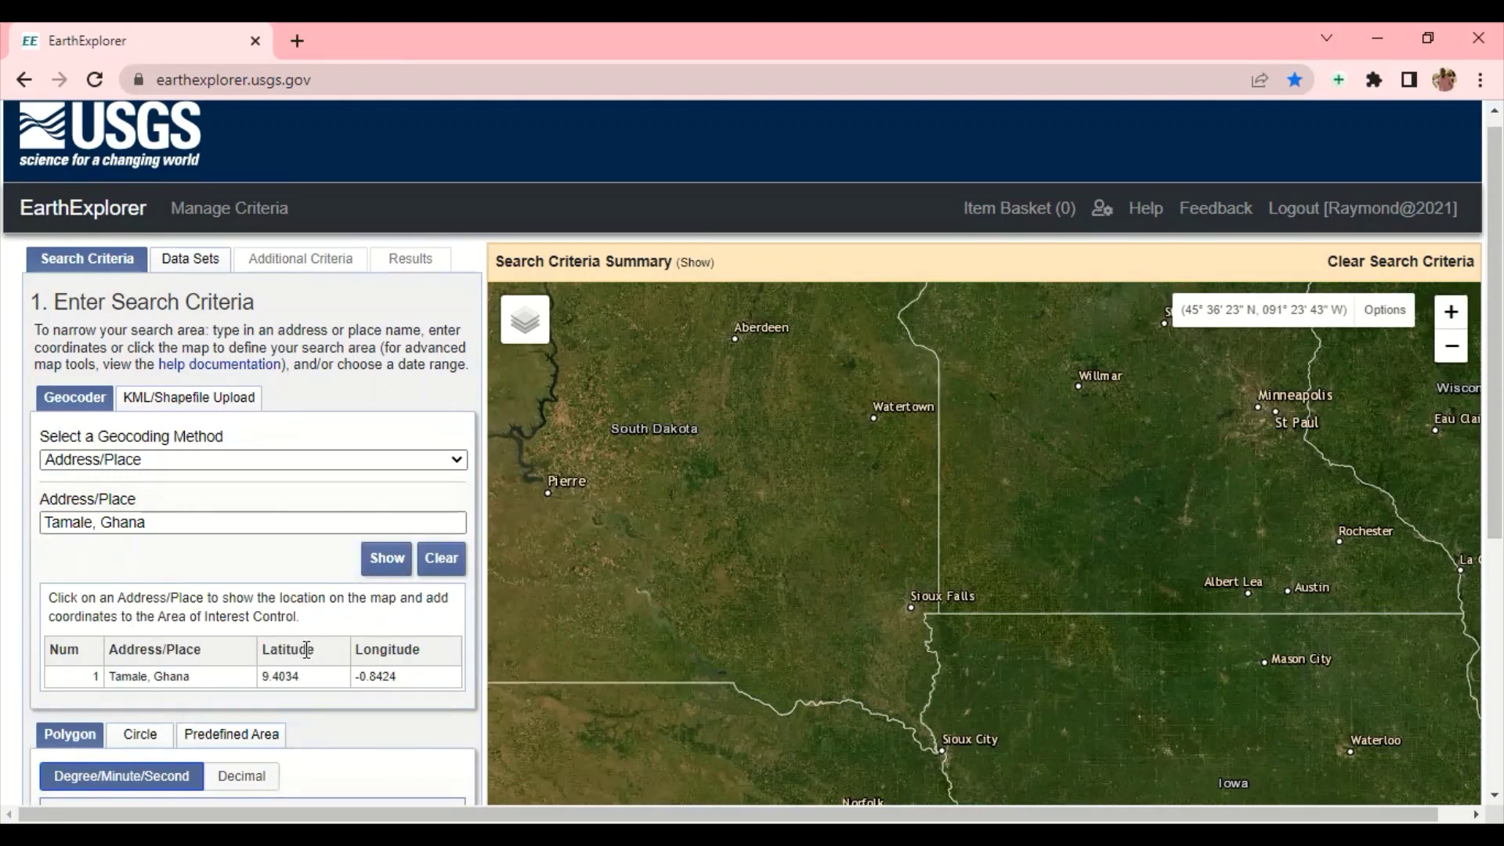
click(156, 678)
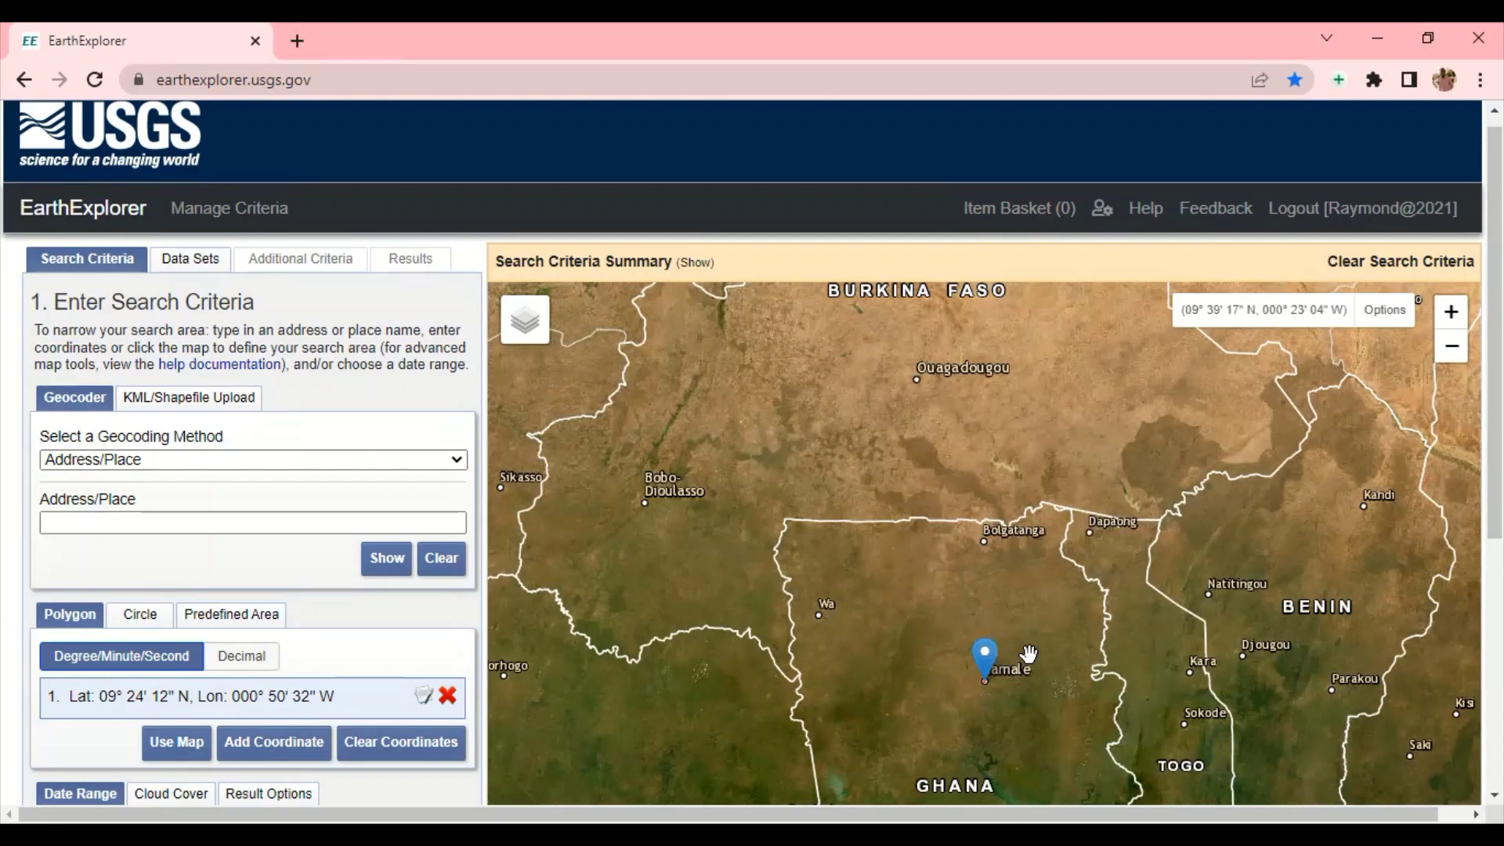
View the KML/Shapefile upload options, and delete the Tamale coordinate from the search area before returning to the geocoder
click(184, 399)
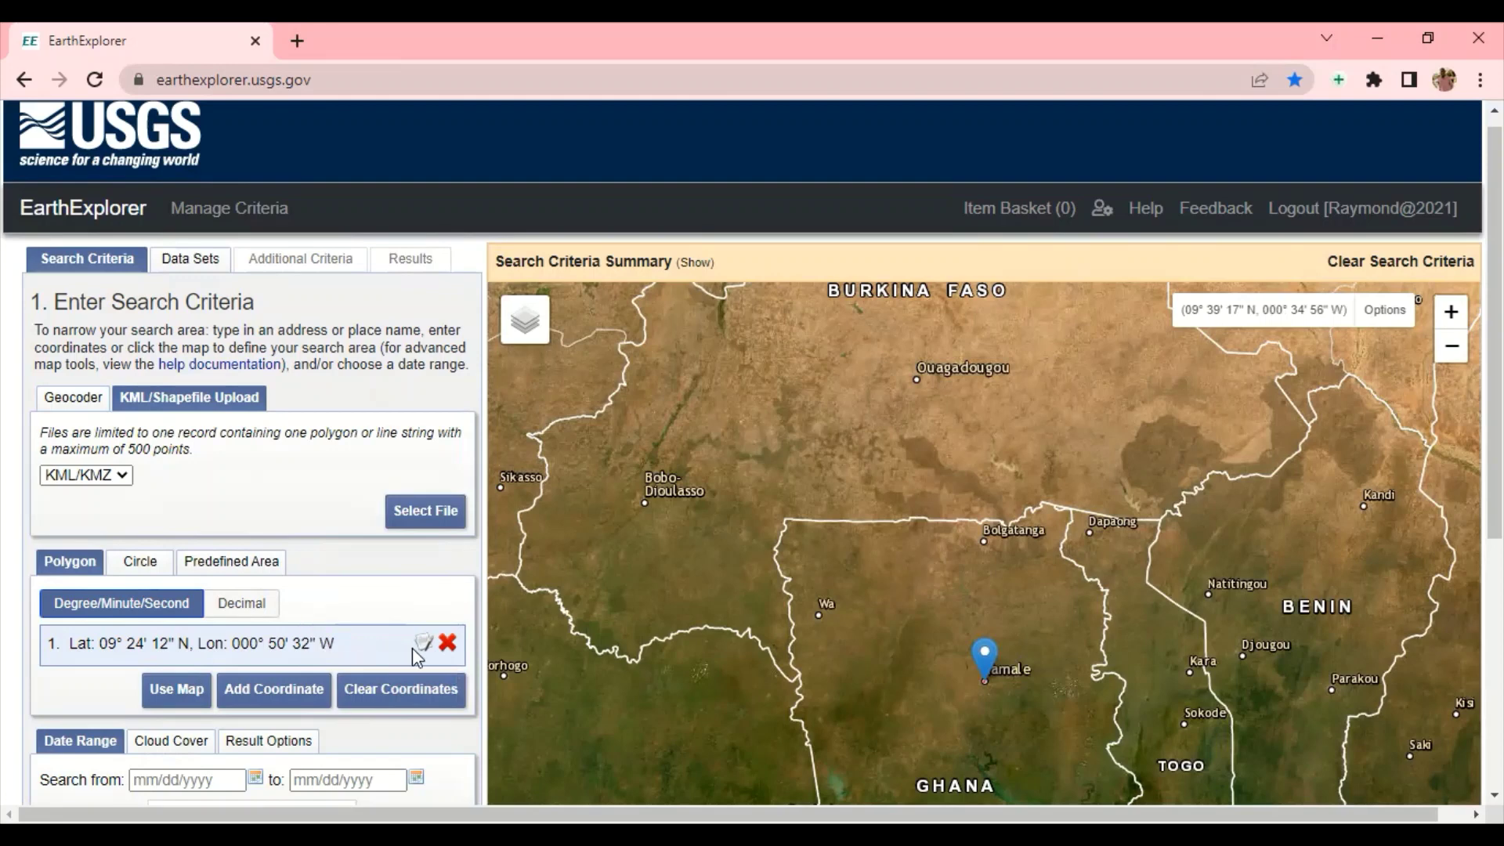
click(453, 647)
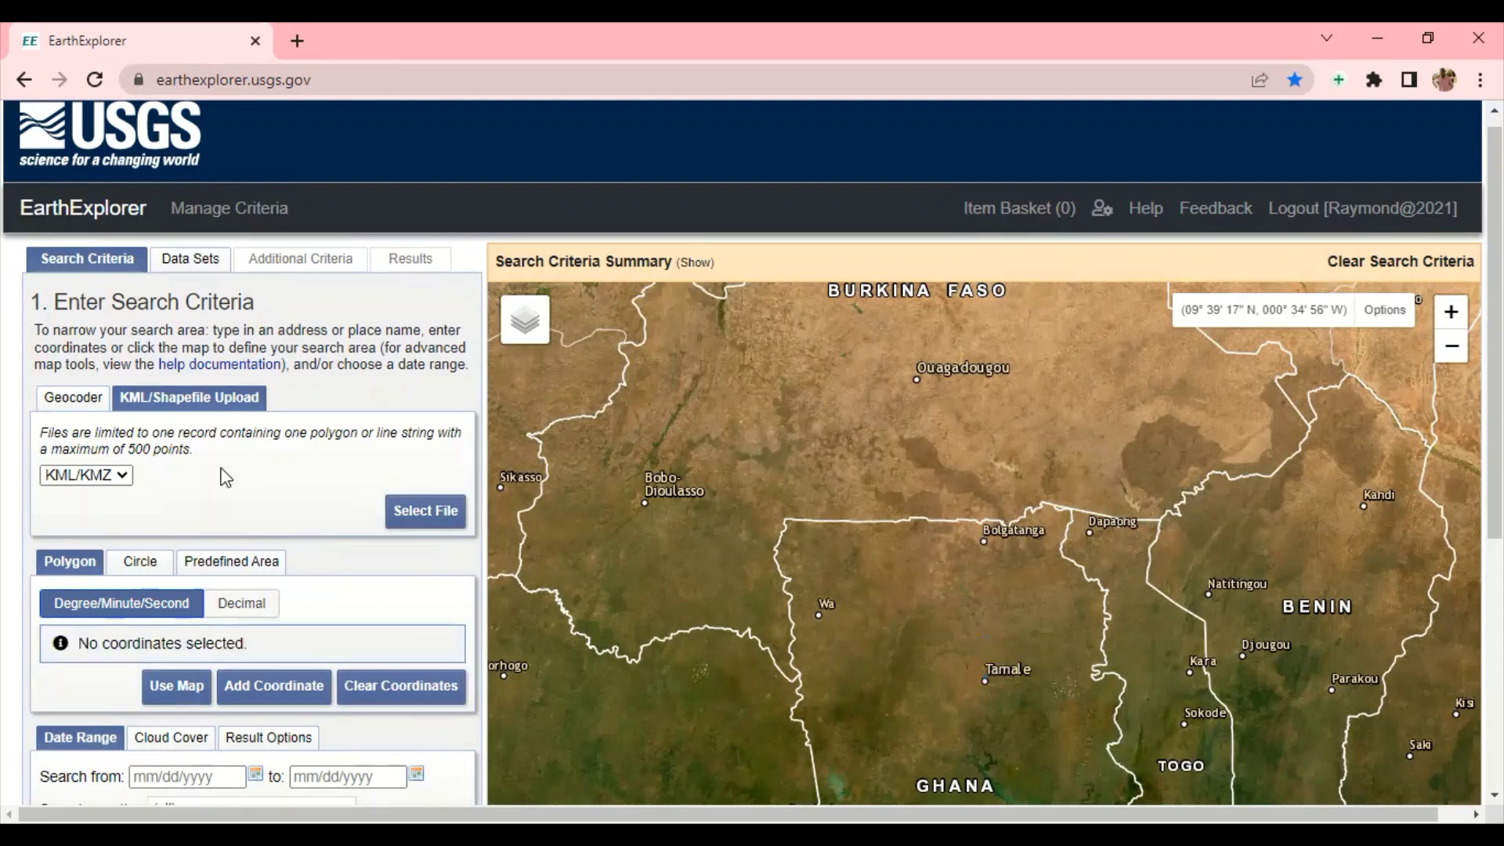
click(74, 400)
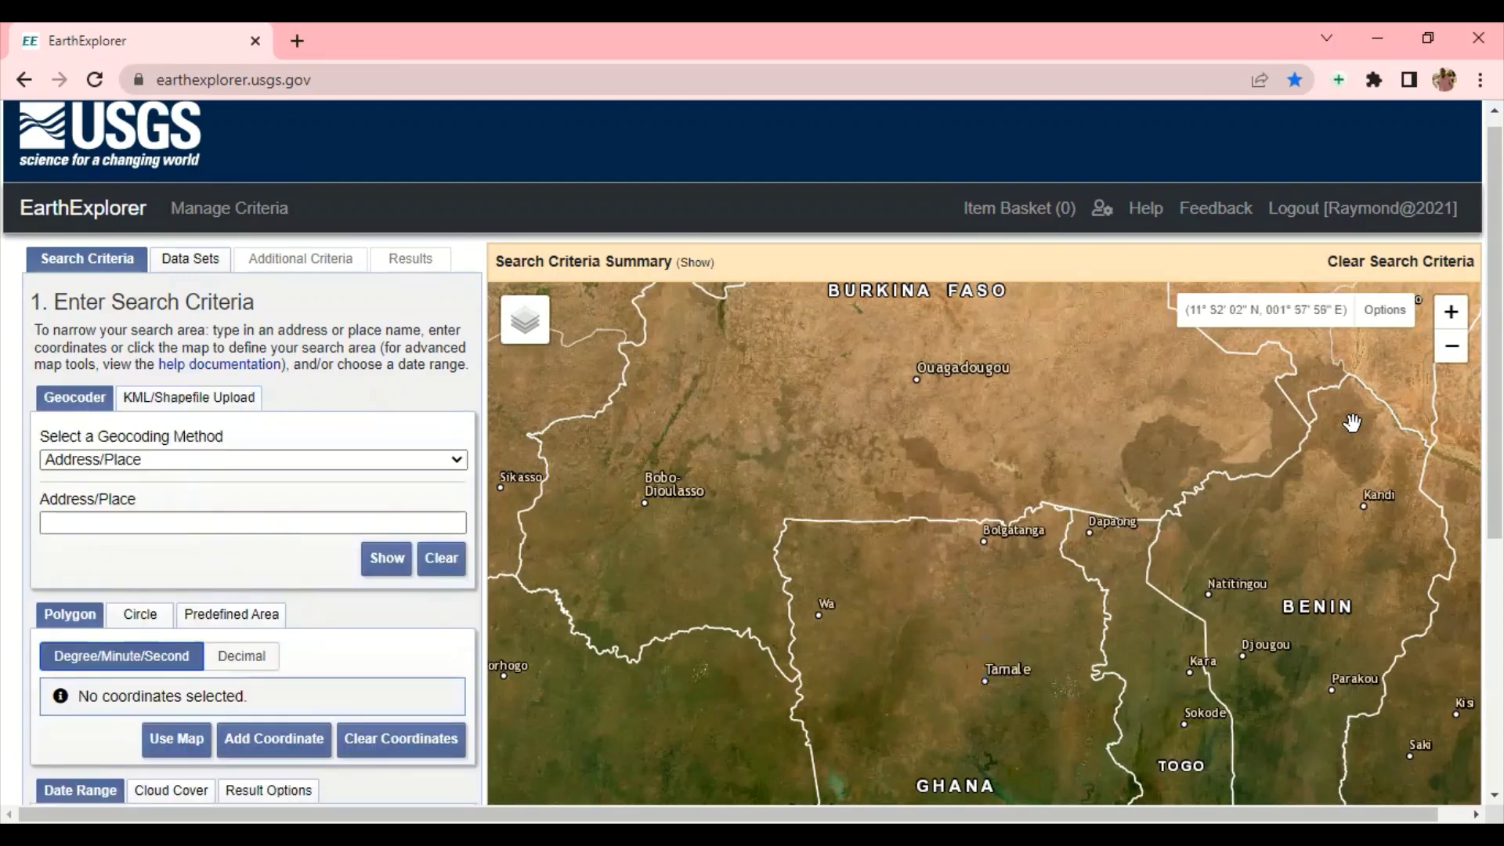
Mark a four-point polygon on the map across northern Ghana, spanning about 8°39' to 10°39' N and 2°56' W to 1°03' E
scroll(818, 413, down, 3)
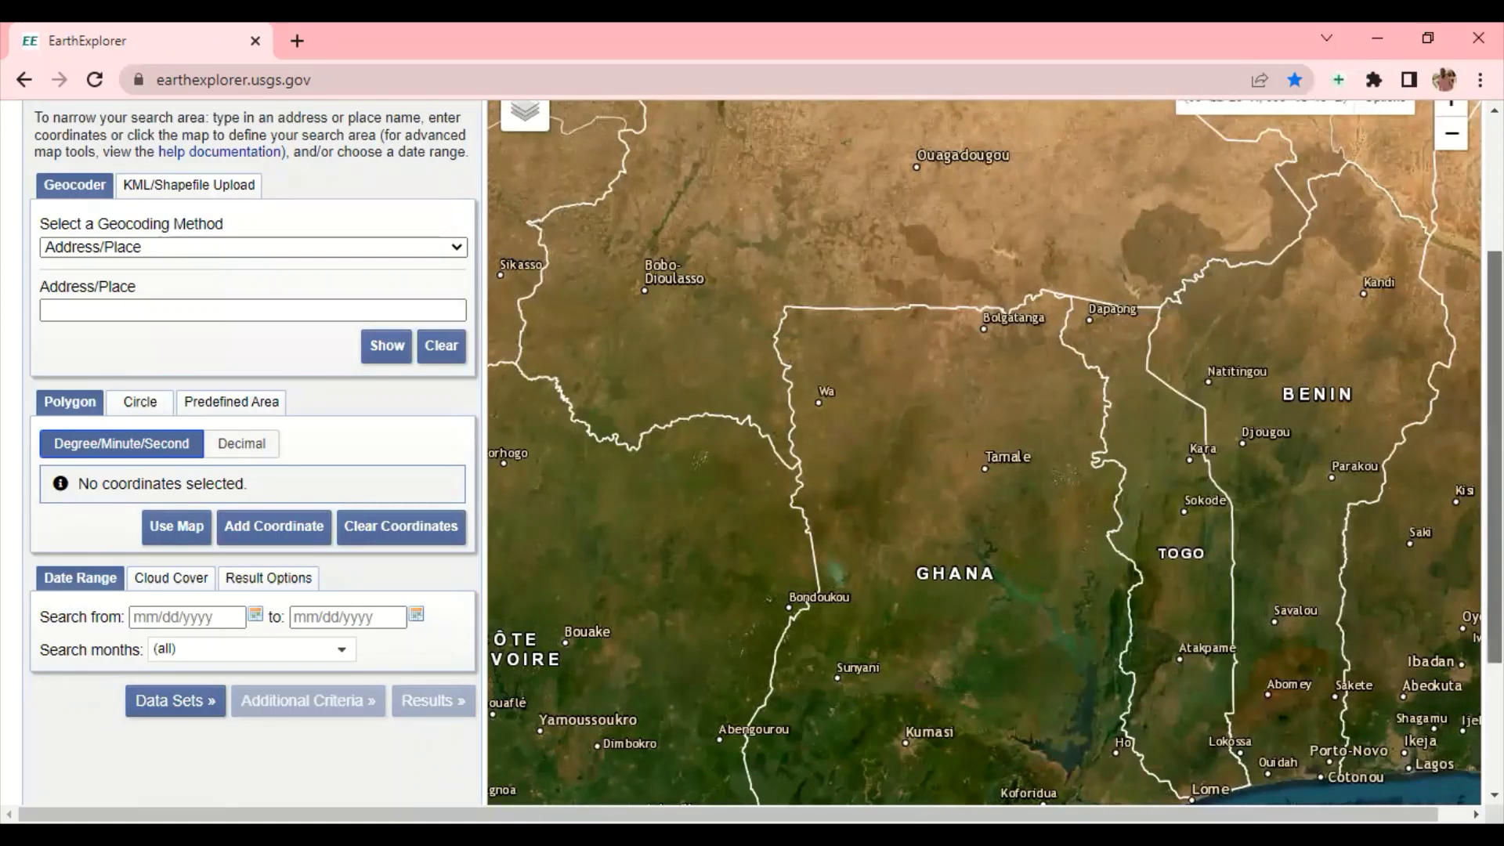
scroll(983, 452, up, 1)
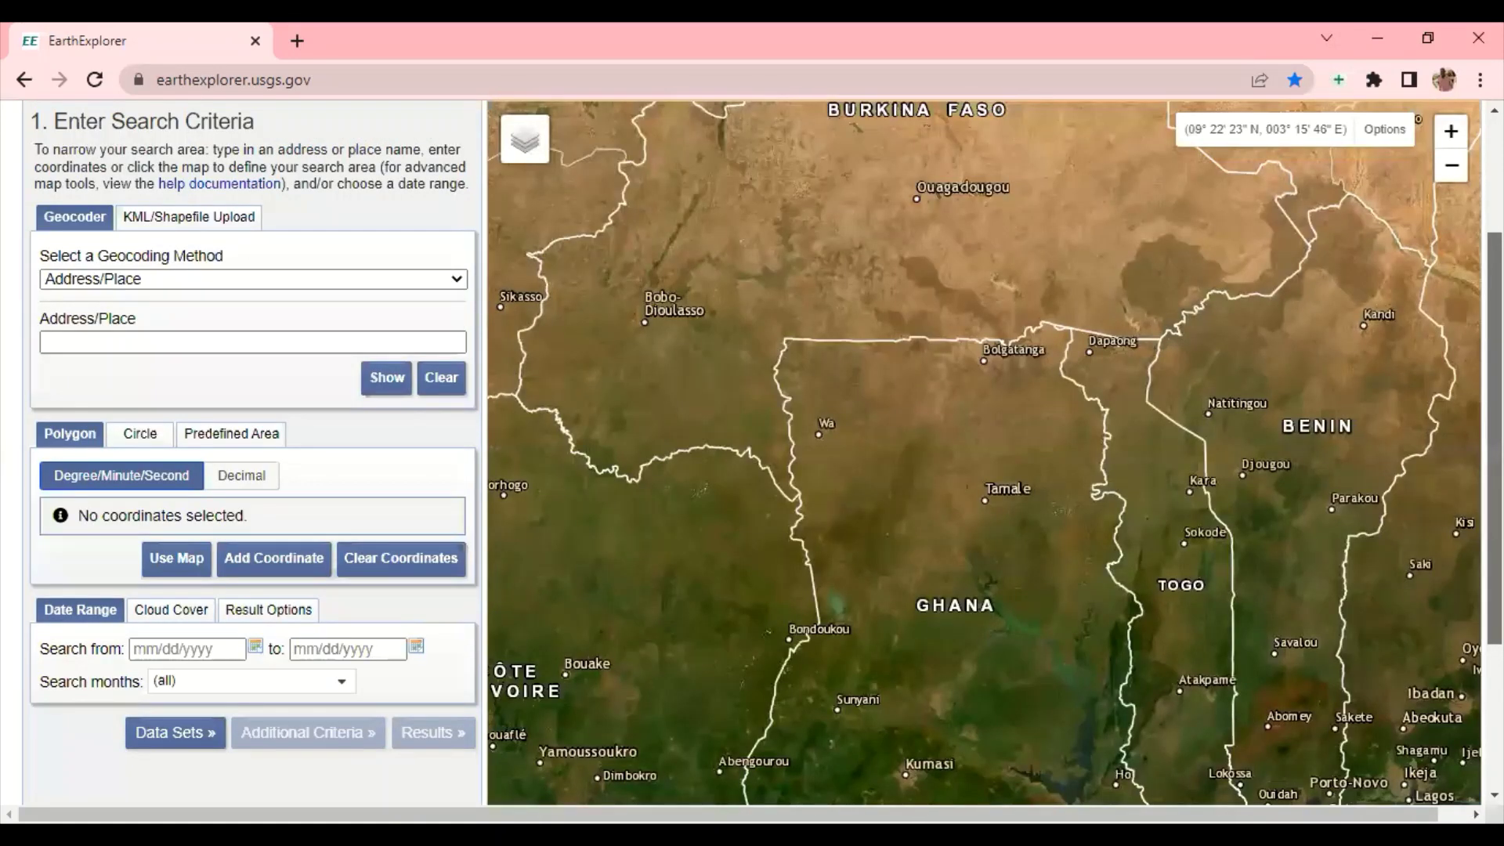
scroll(833, 413, up, 2)
scroll(833, 413, down, 1)
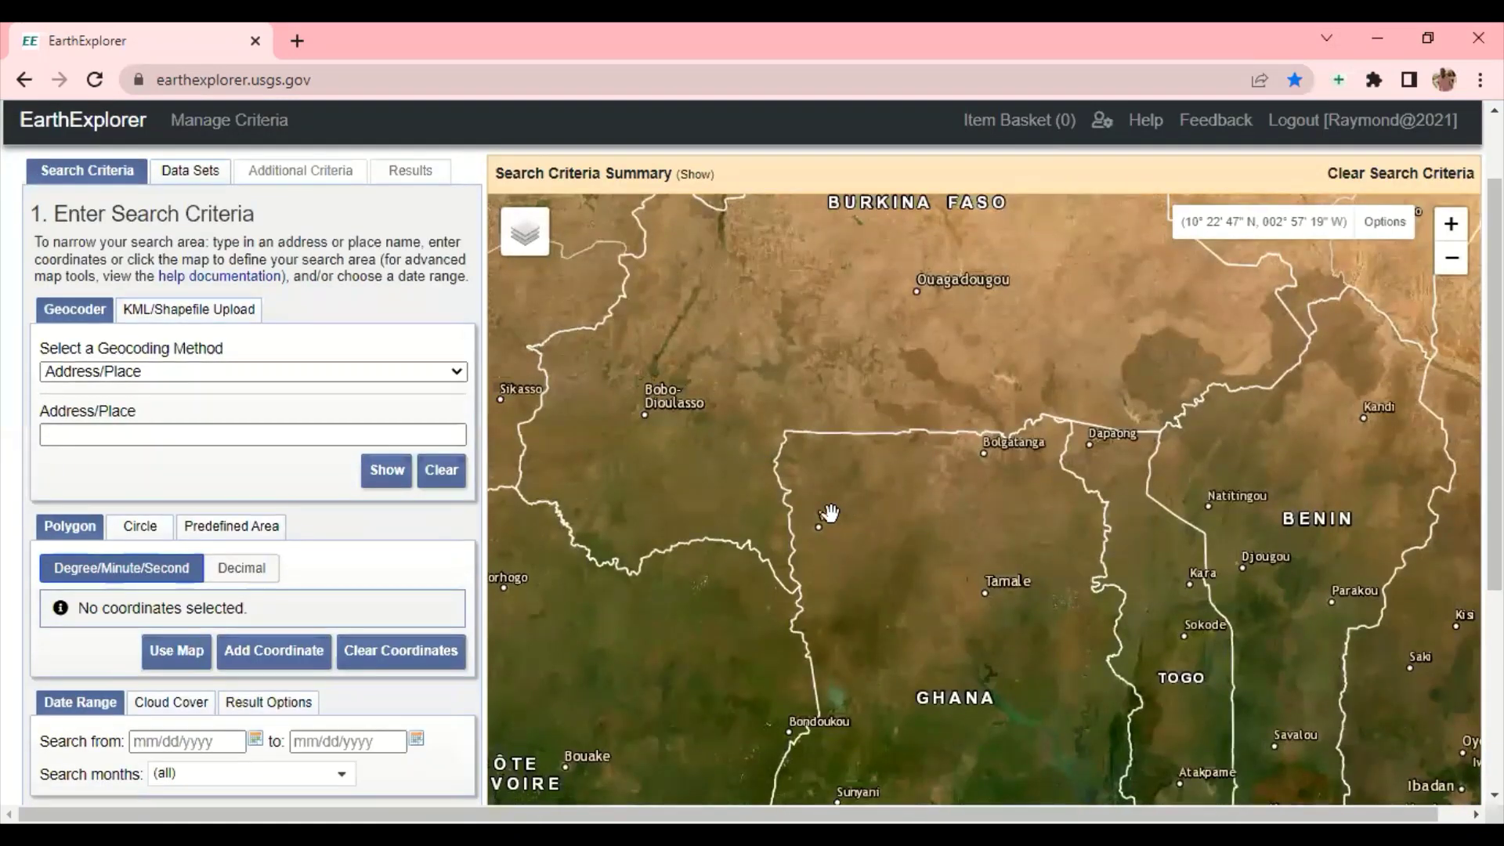
click(775, 490)
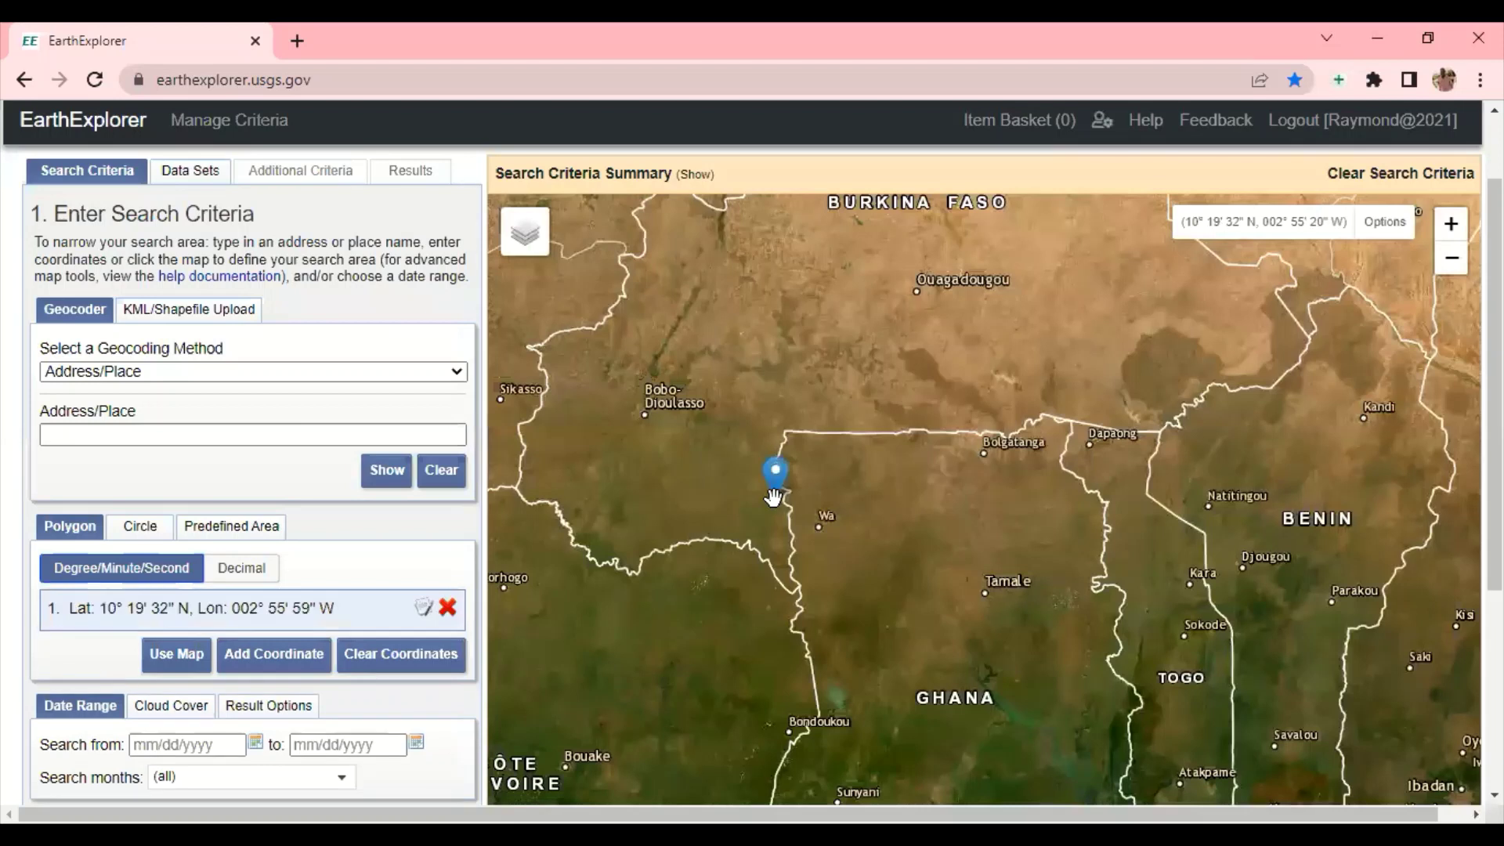
click(1172, 465)
click(1154, 626)
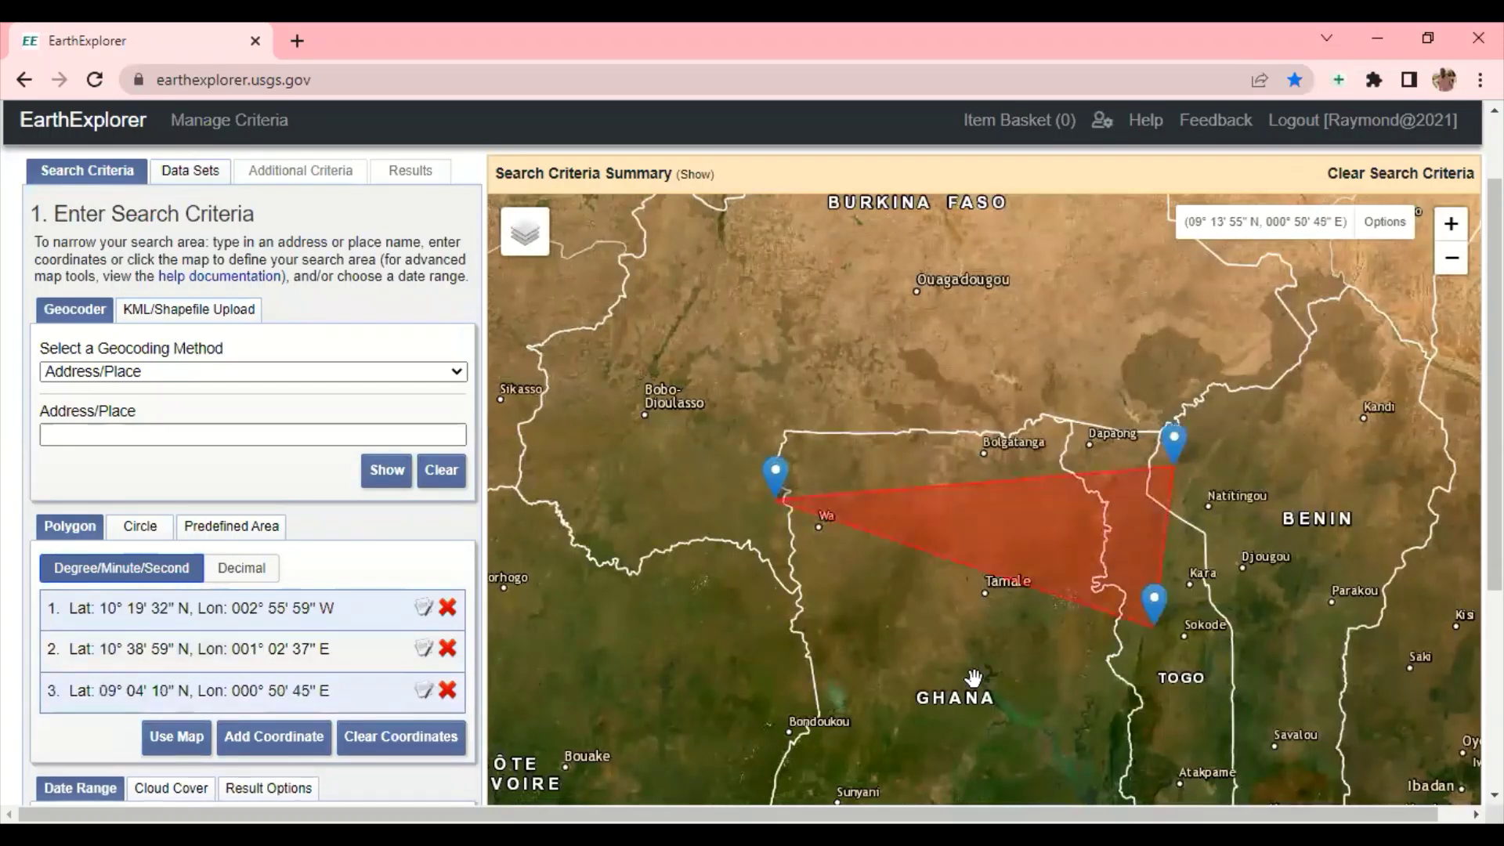
click(850, 666)
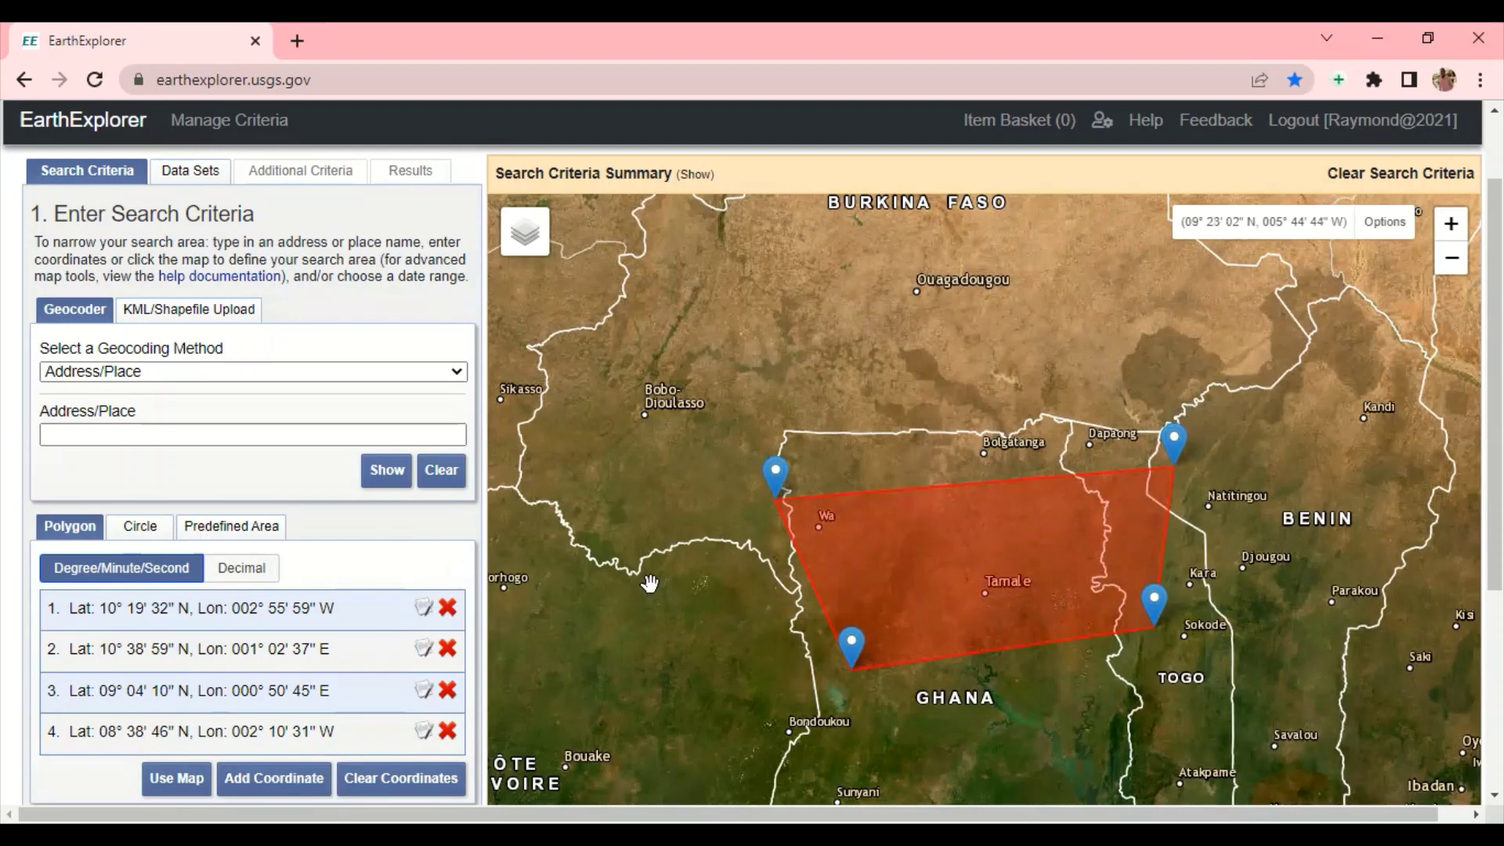
Delete all four polygon coordinates one by one from the search area
click(448, 608)
click(450, 613)
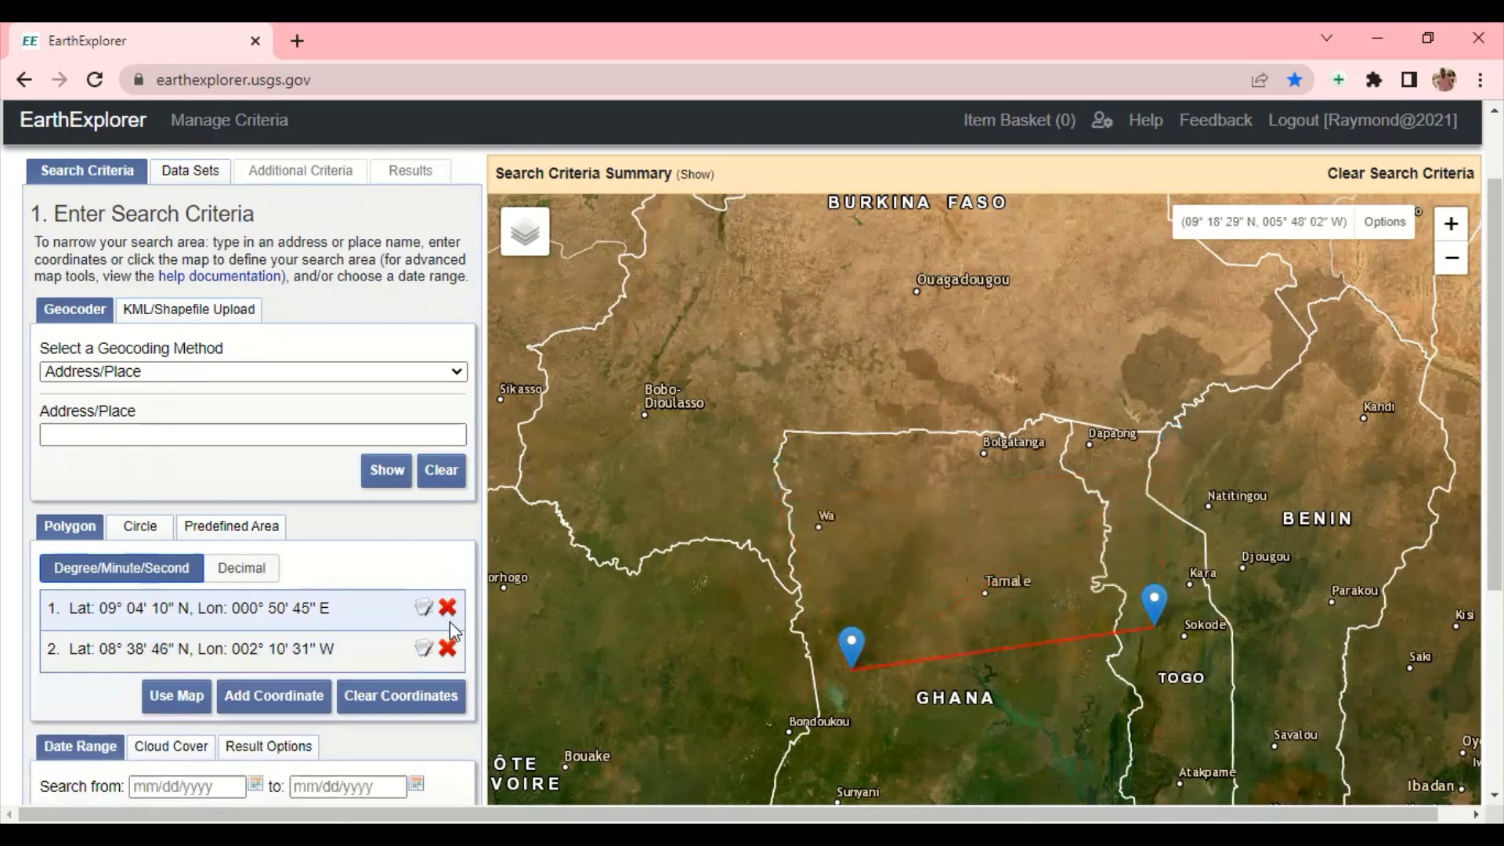
click(451, 612)
click(450, 611)
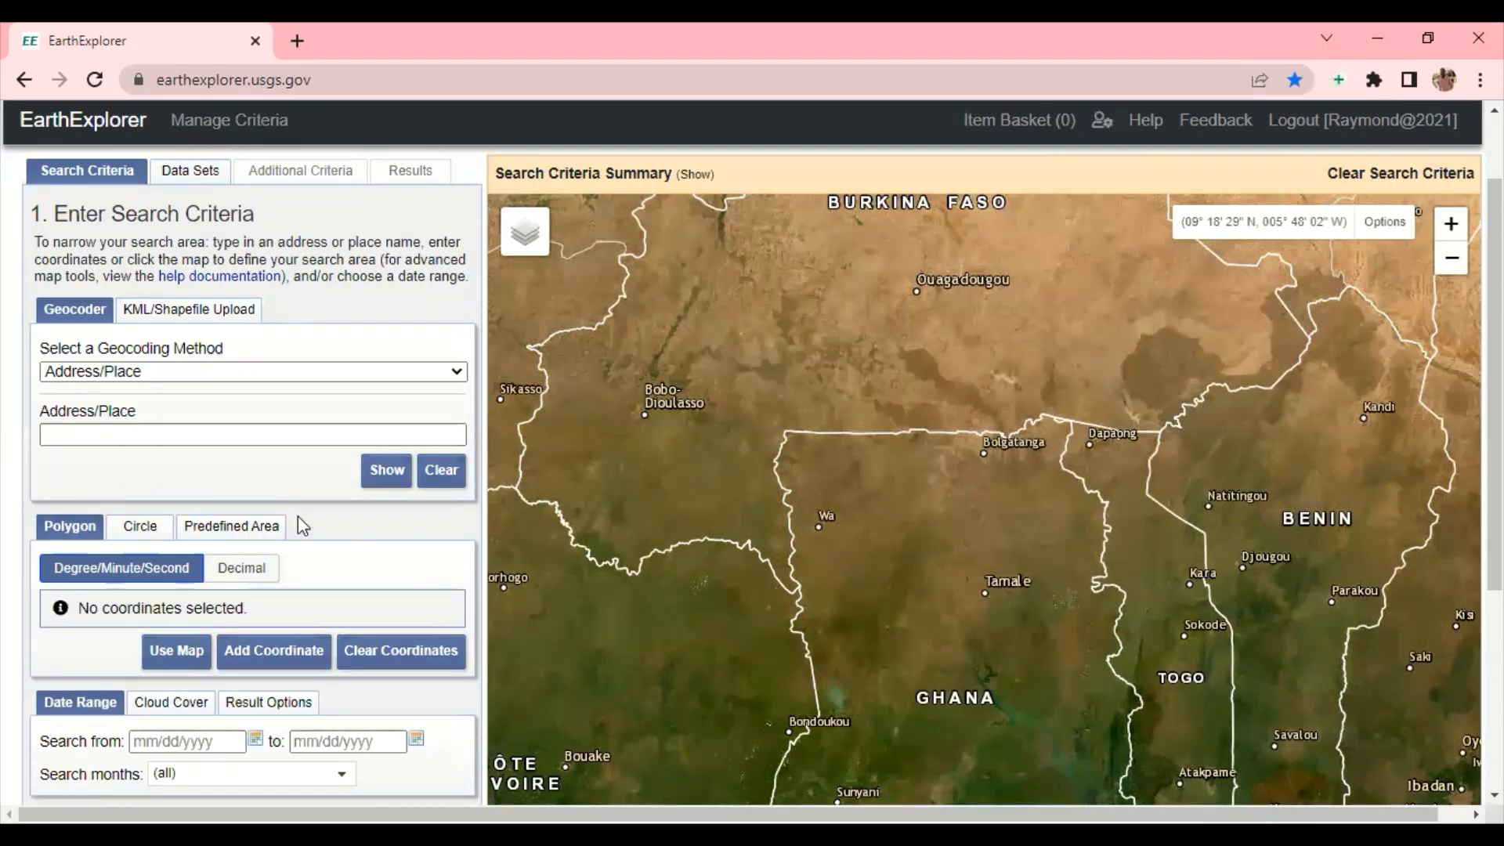
Geocode "Tamale , Ghana" with the Address/Place method and use the matching place as the only search area coordinate
click(179, 376)
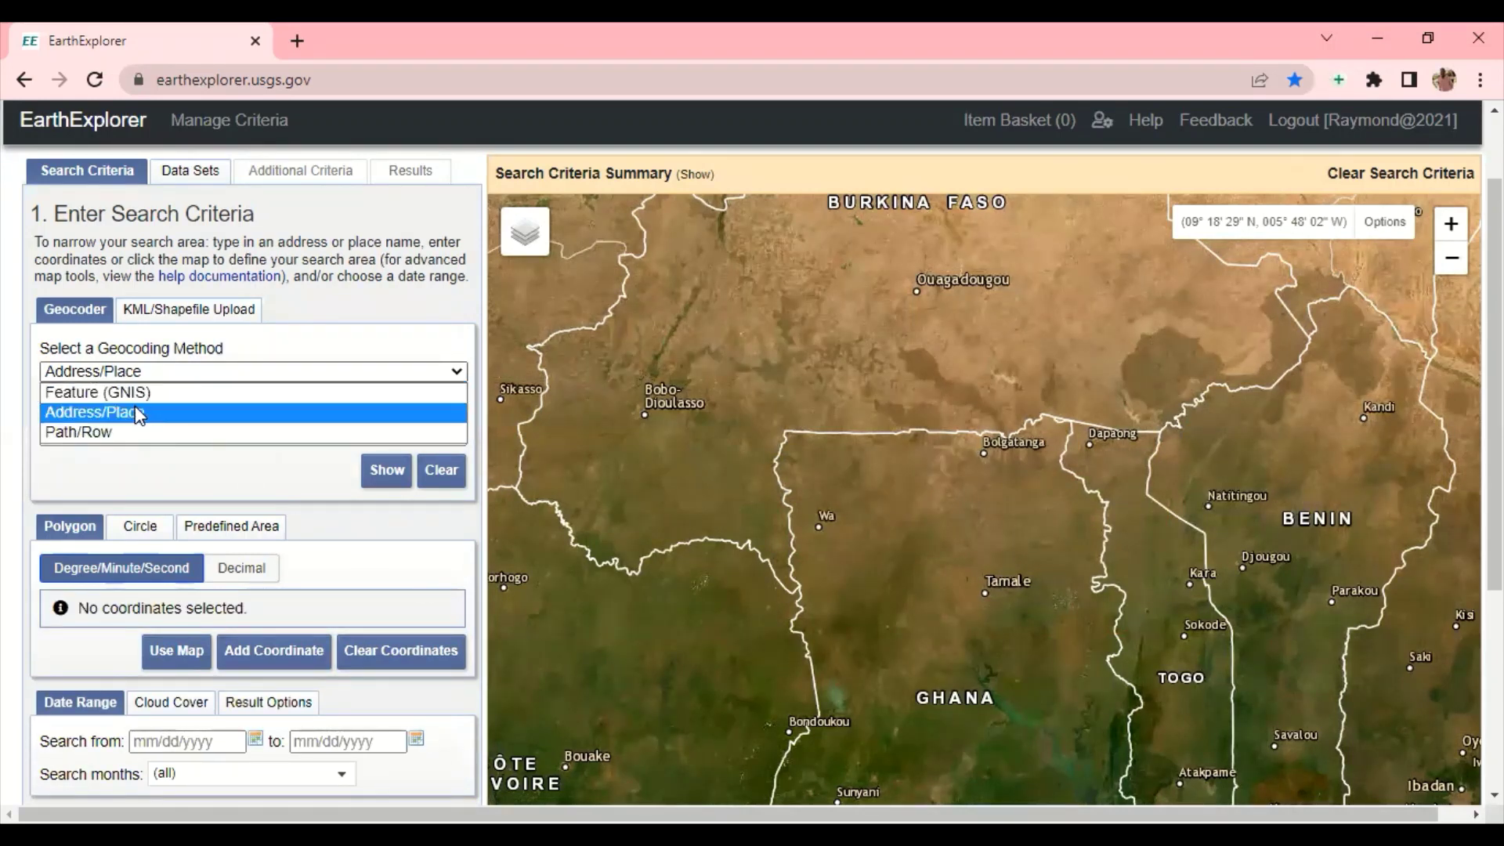
click(138, 413)
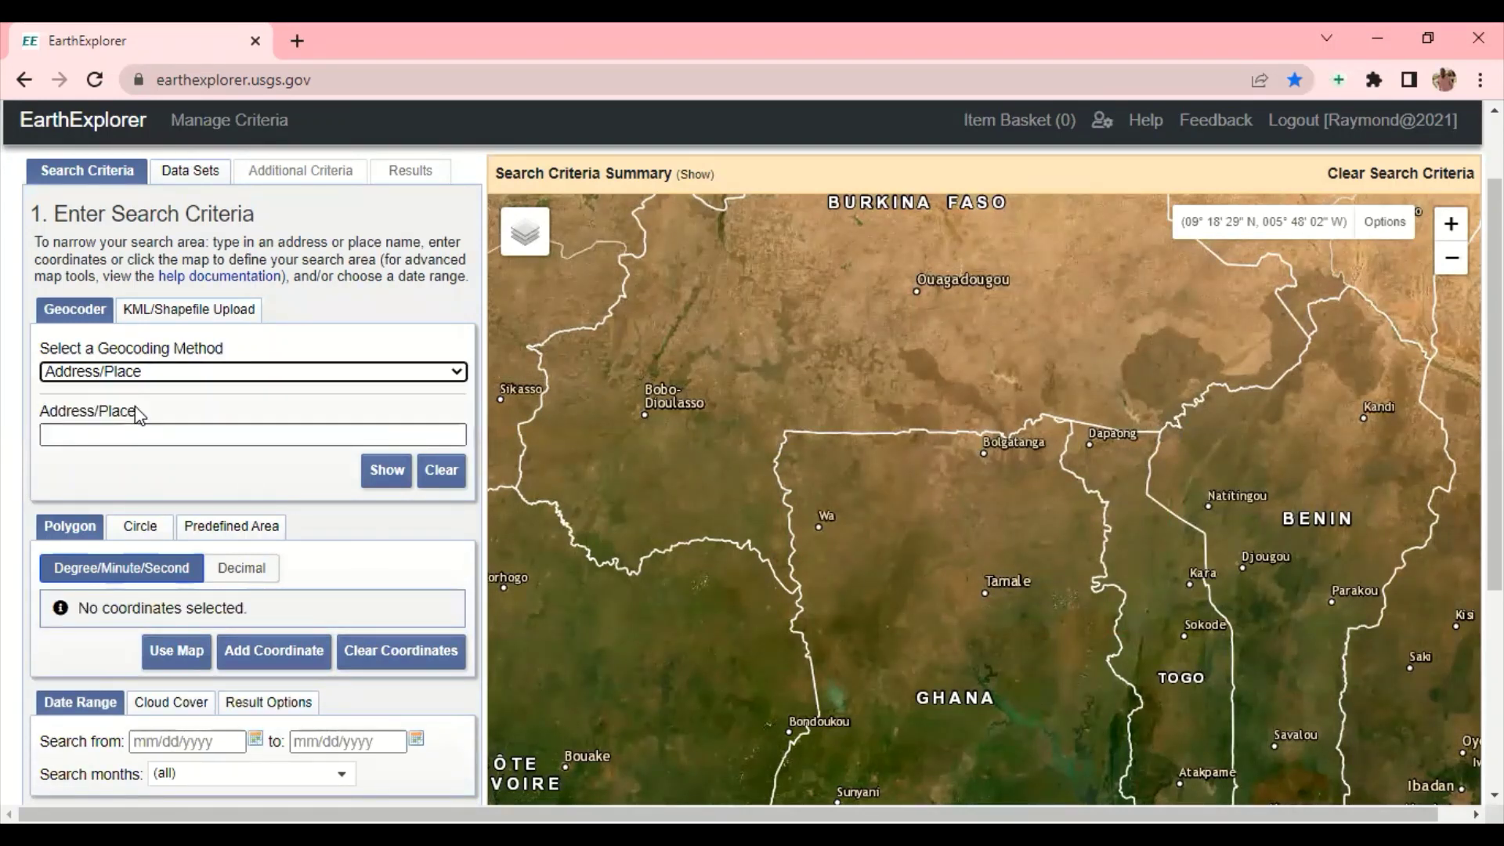
click(91, 430)
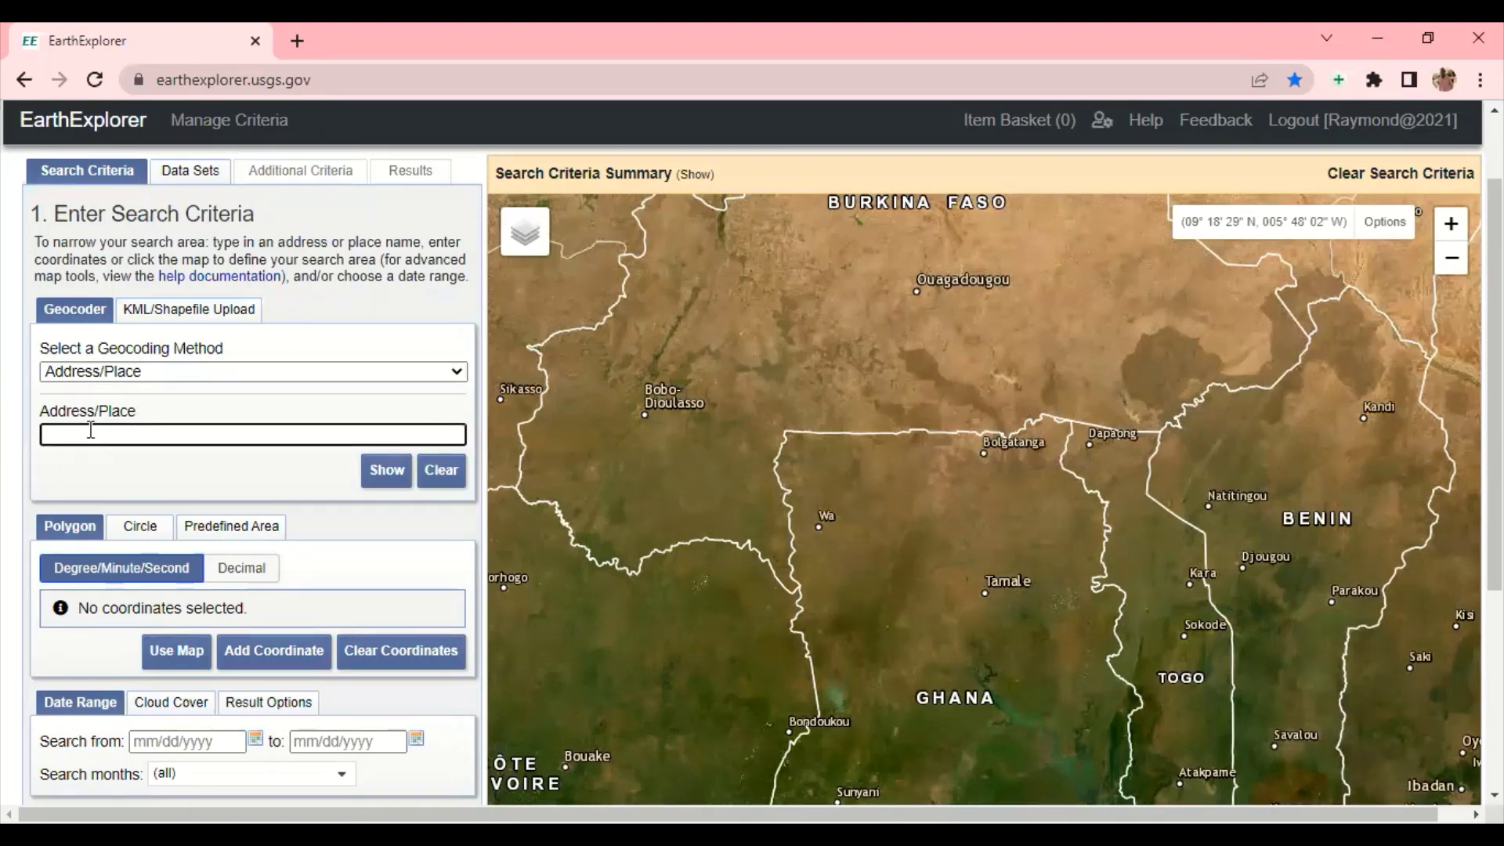
text(Tamale , Ghana)
key(Return)
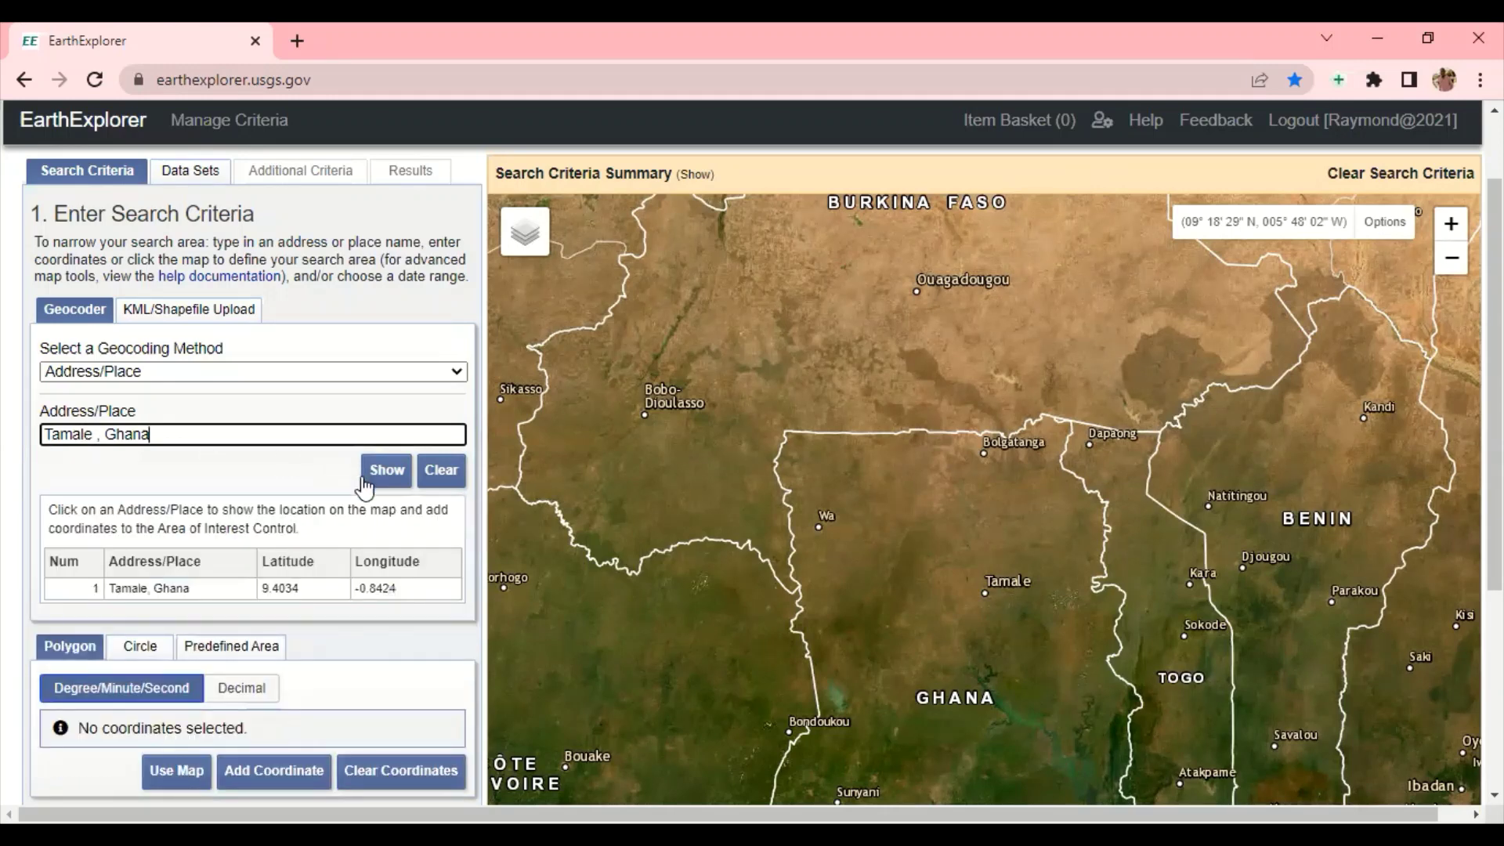
click(164, 597)
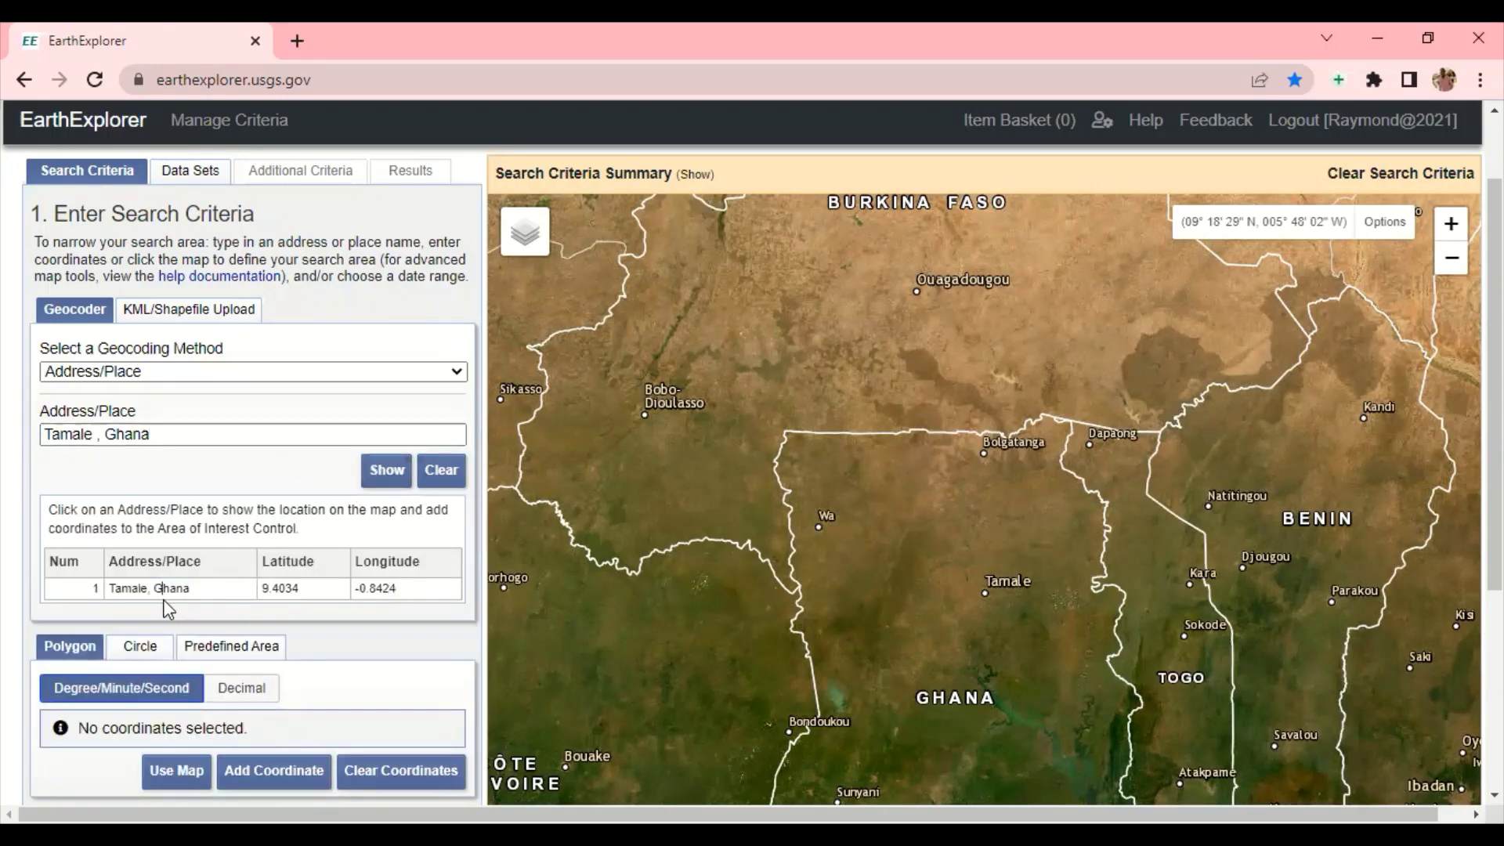
click(145, 588)
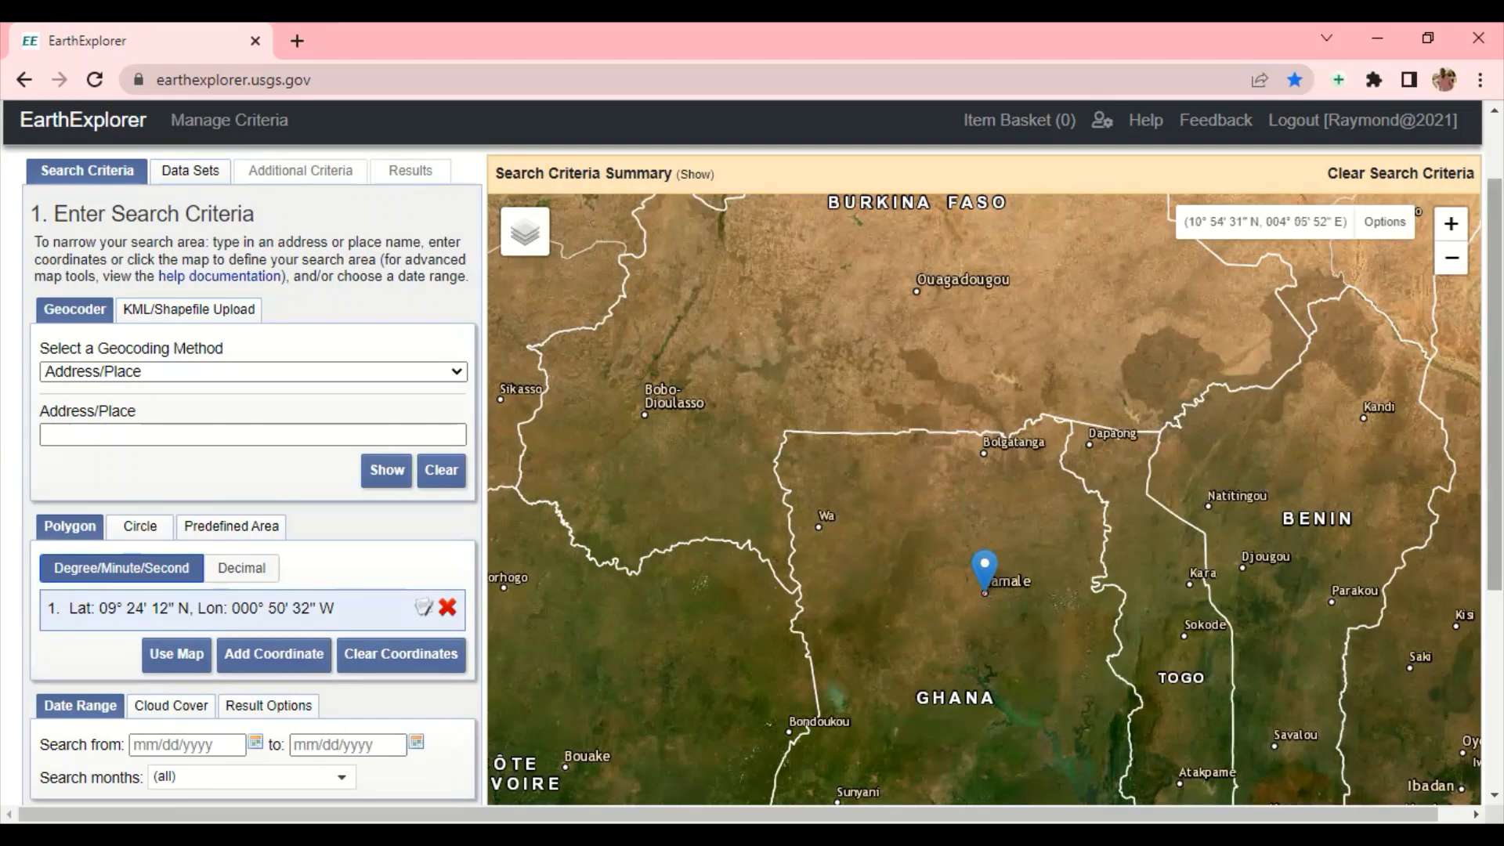
Set the start of the search date range to 01/01/2020
scroll(517, 552, down, 3)
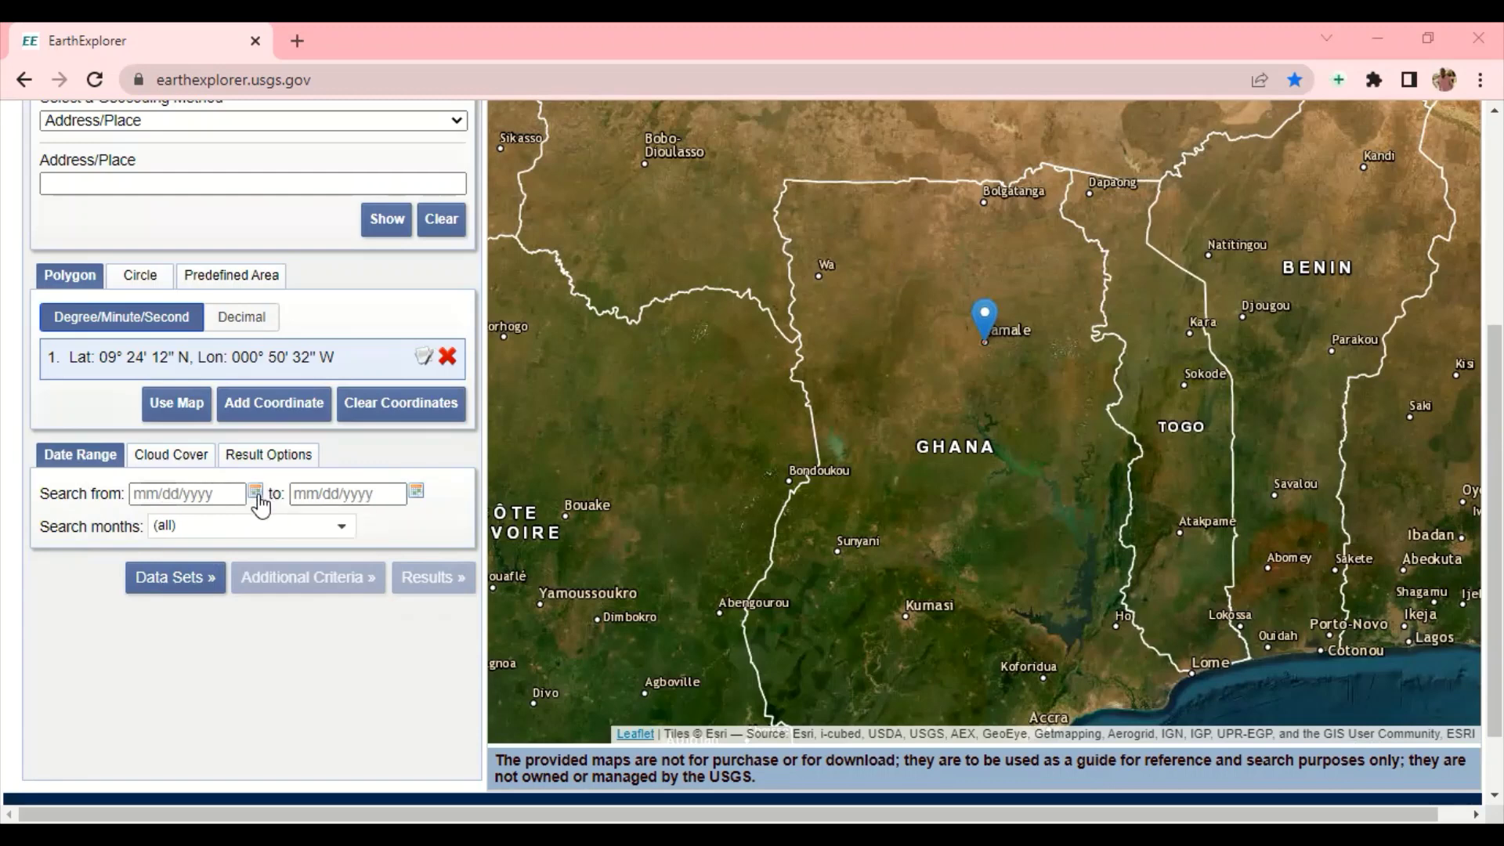
click(257, 494)
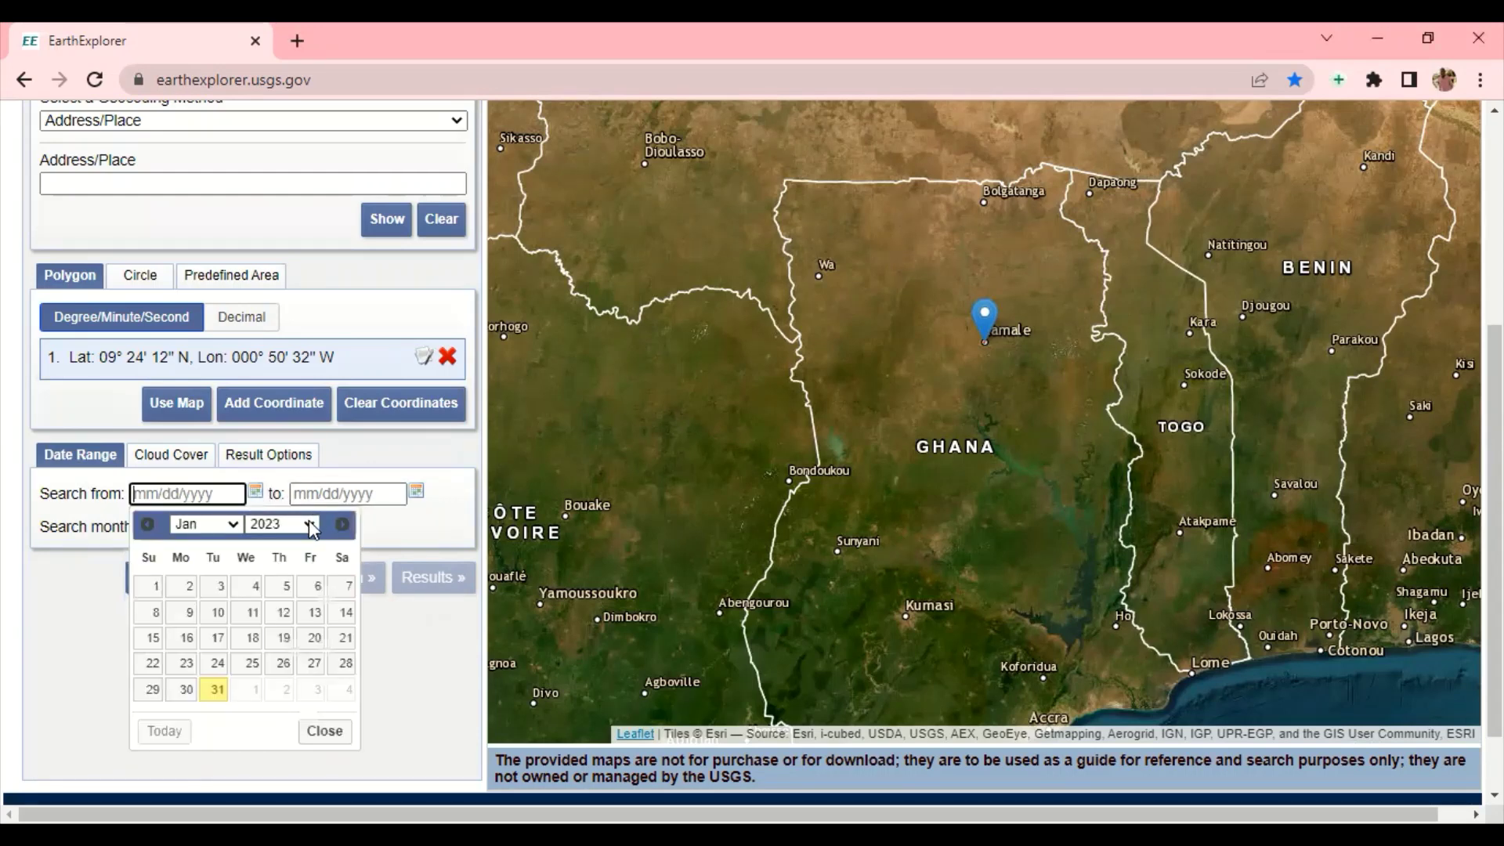
click(312, 527)
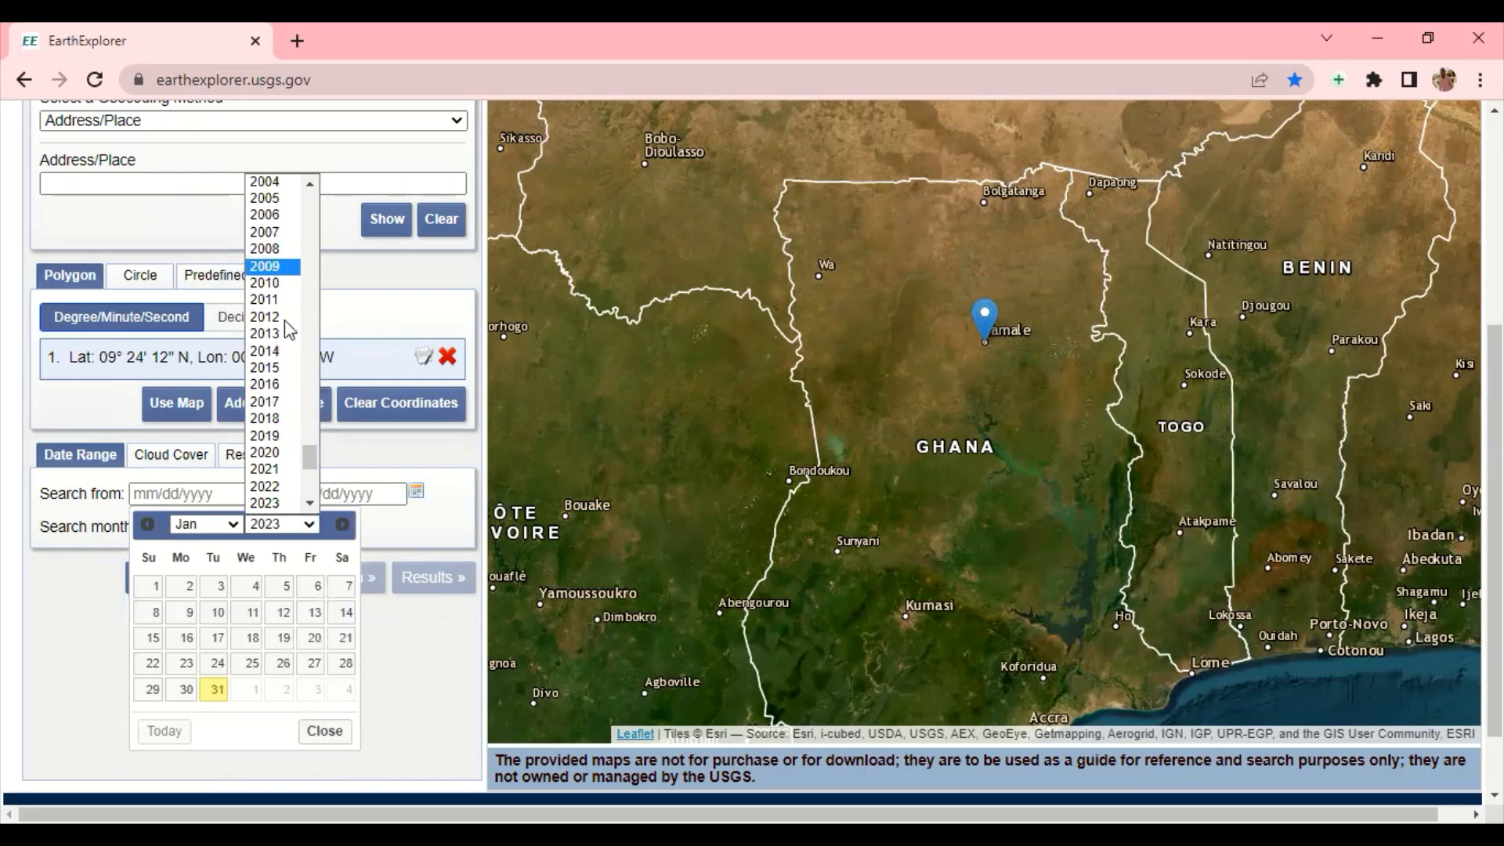
click(271, 458)
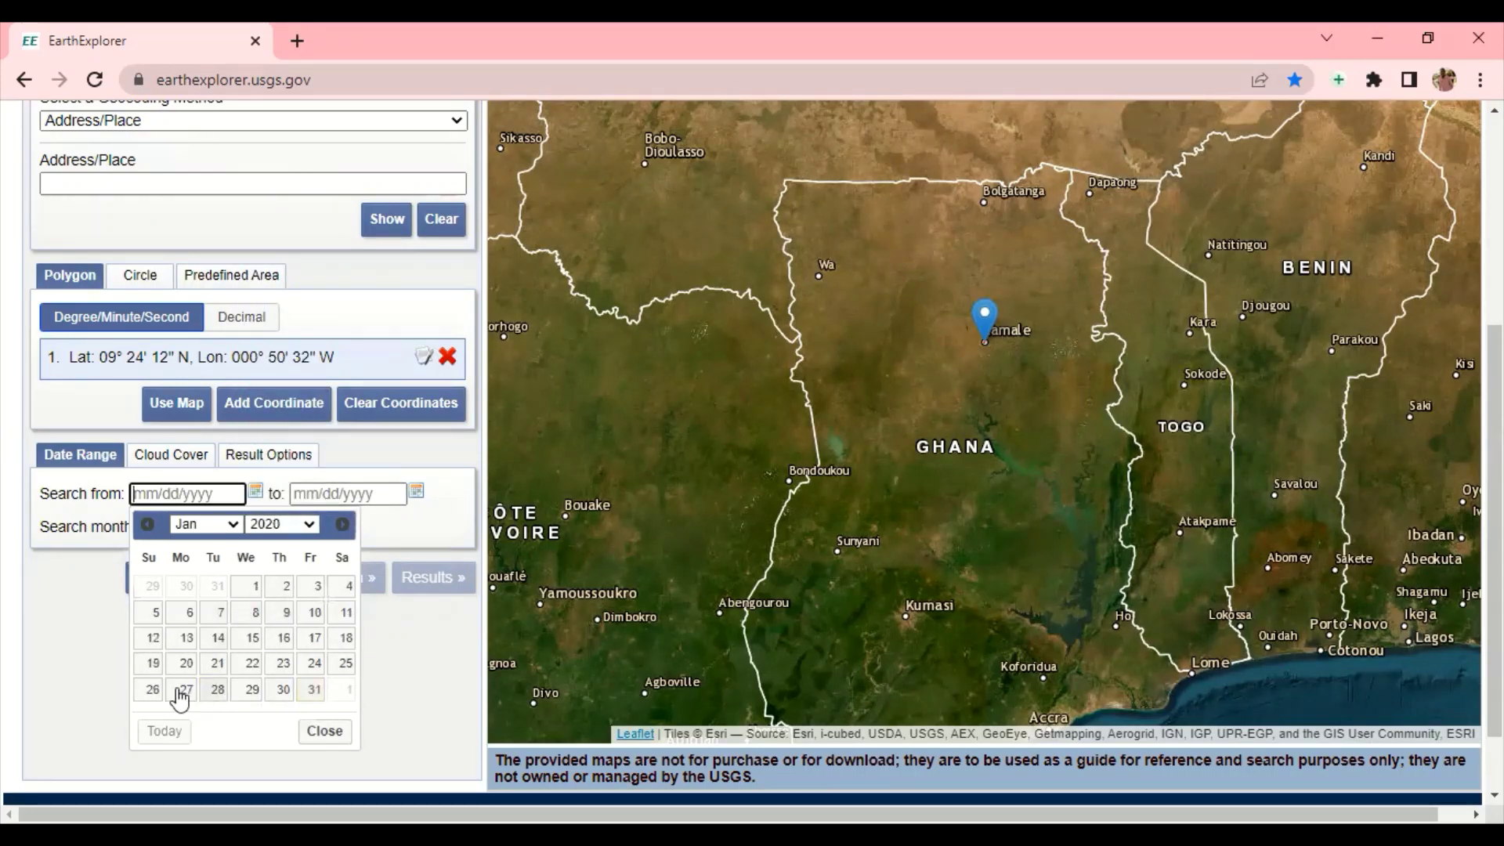
click(249, 590)
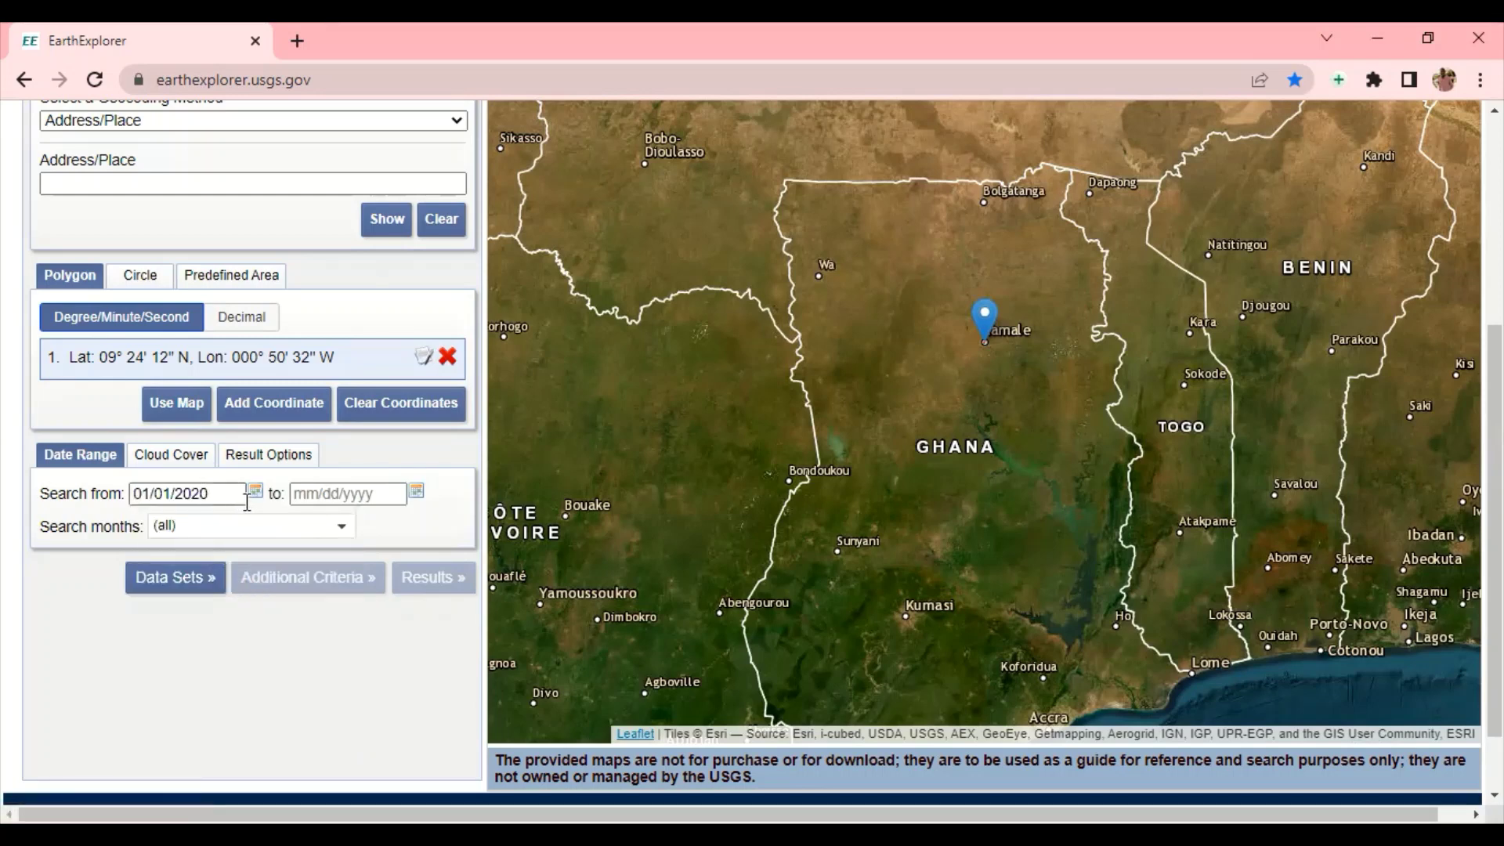
Set the end of the search date range to 12/31/2020
click(420, 493)
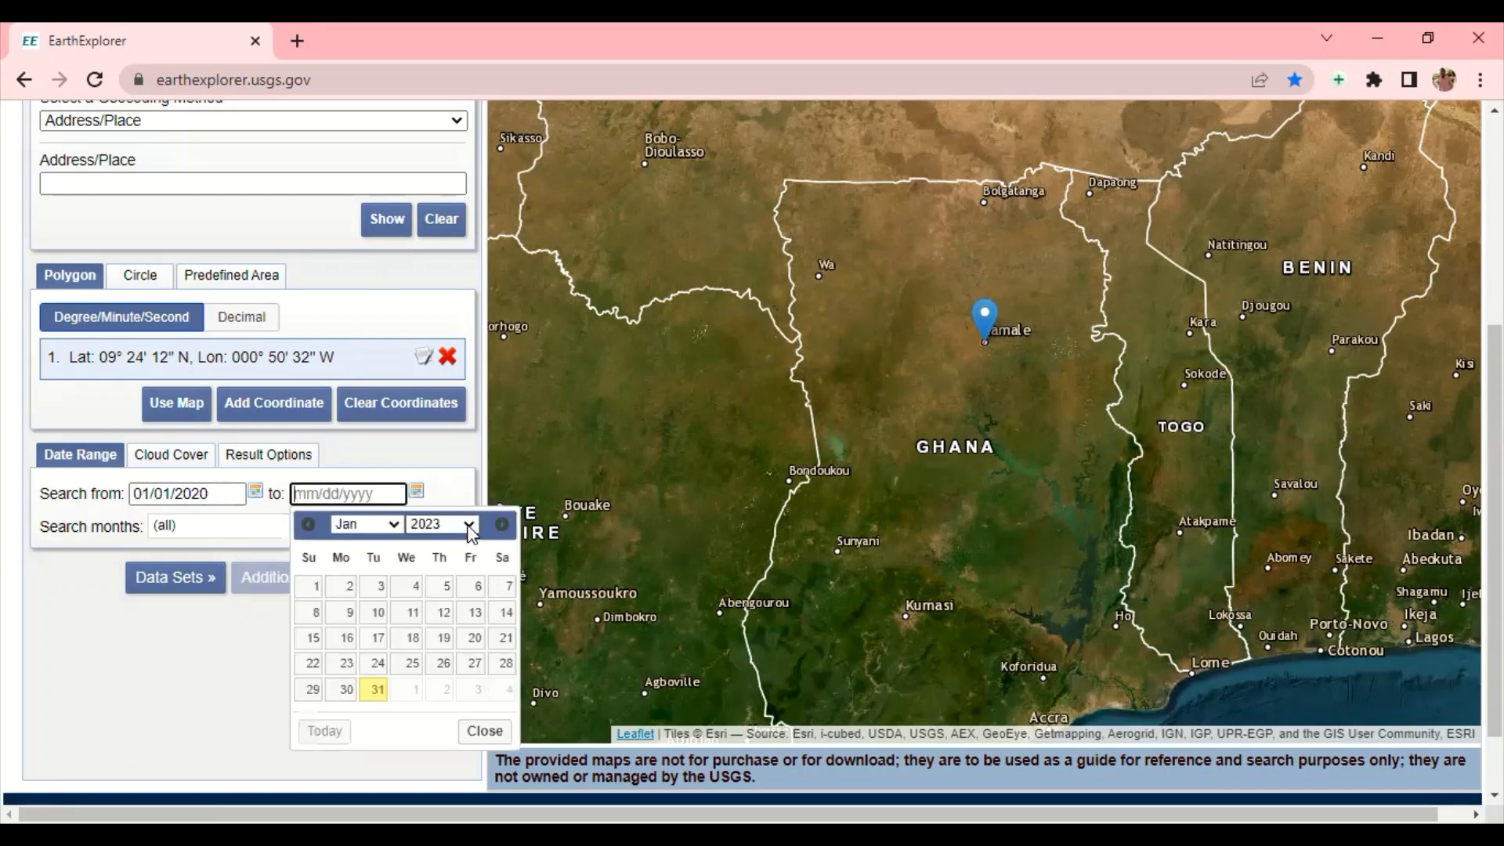
click(469, 525)
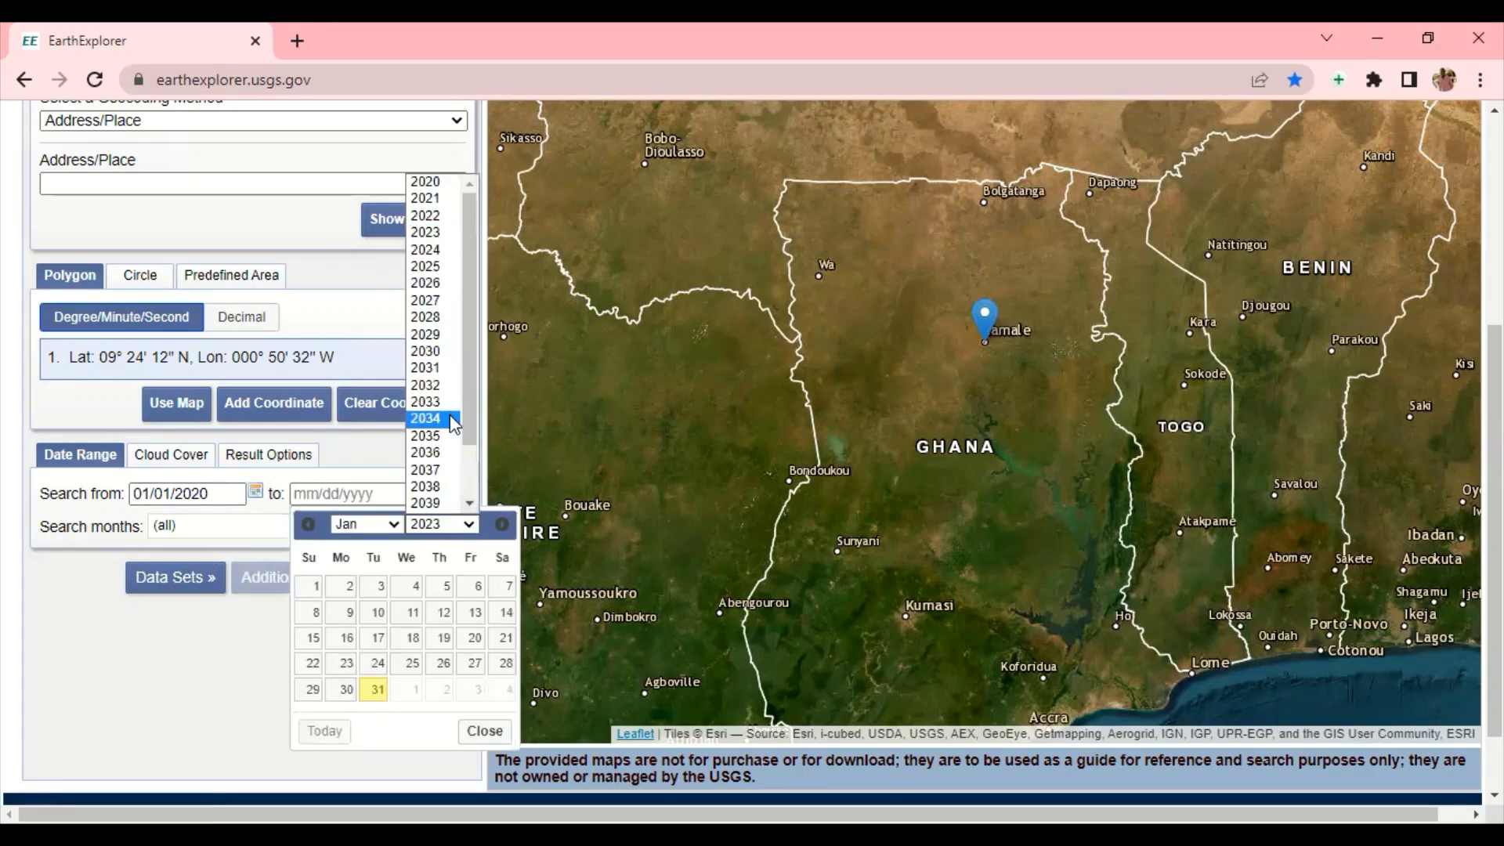
click(426, 182)
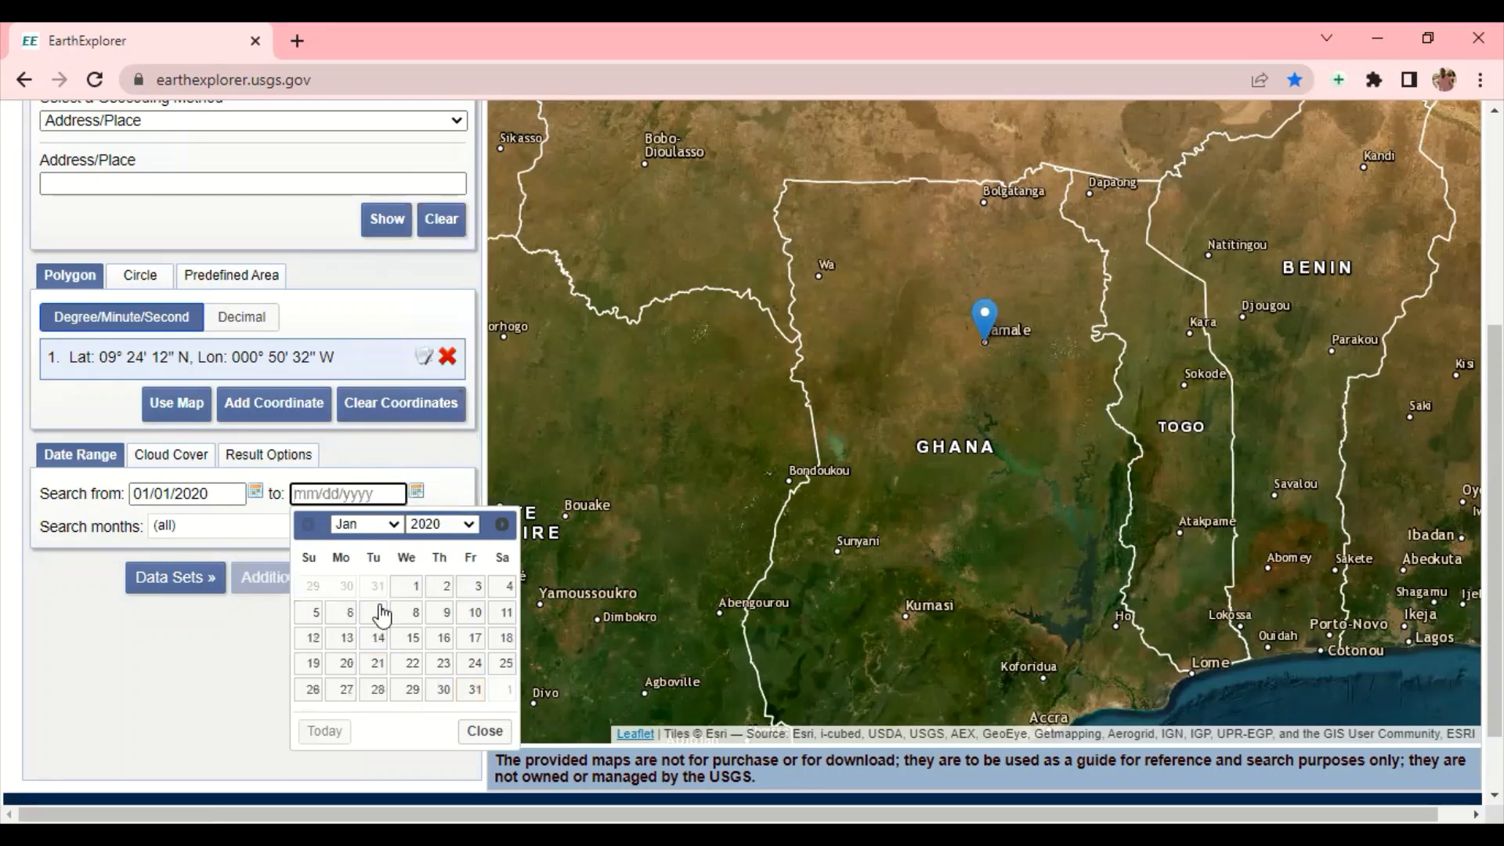
click(394, 539)
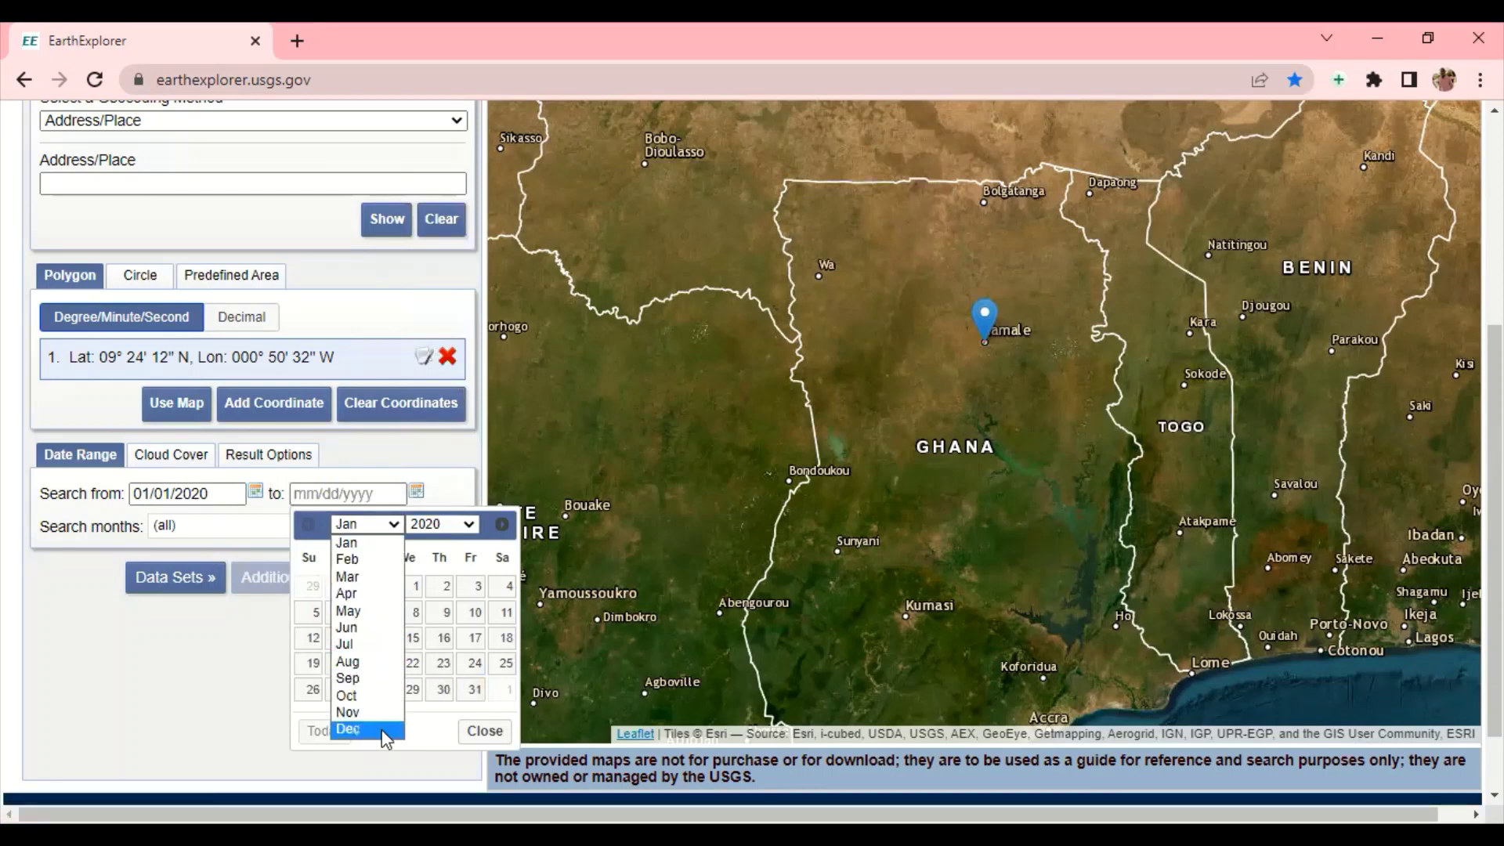
click(385, 730)
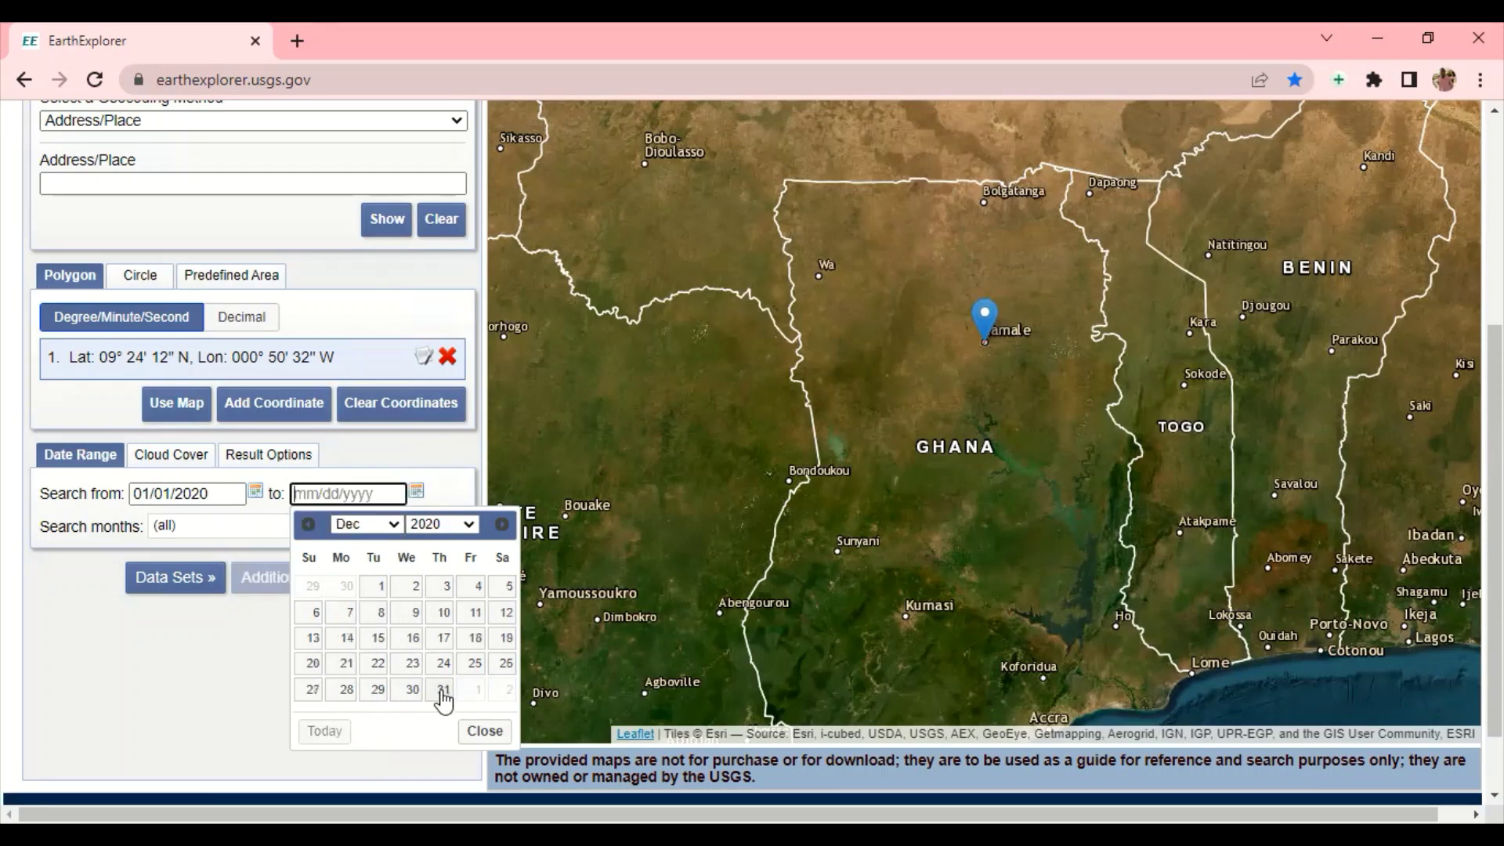
click(444, 690)
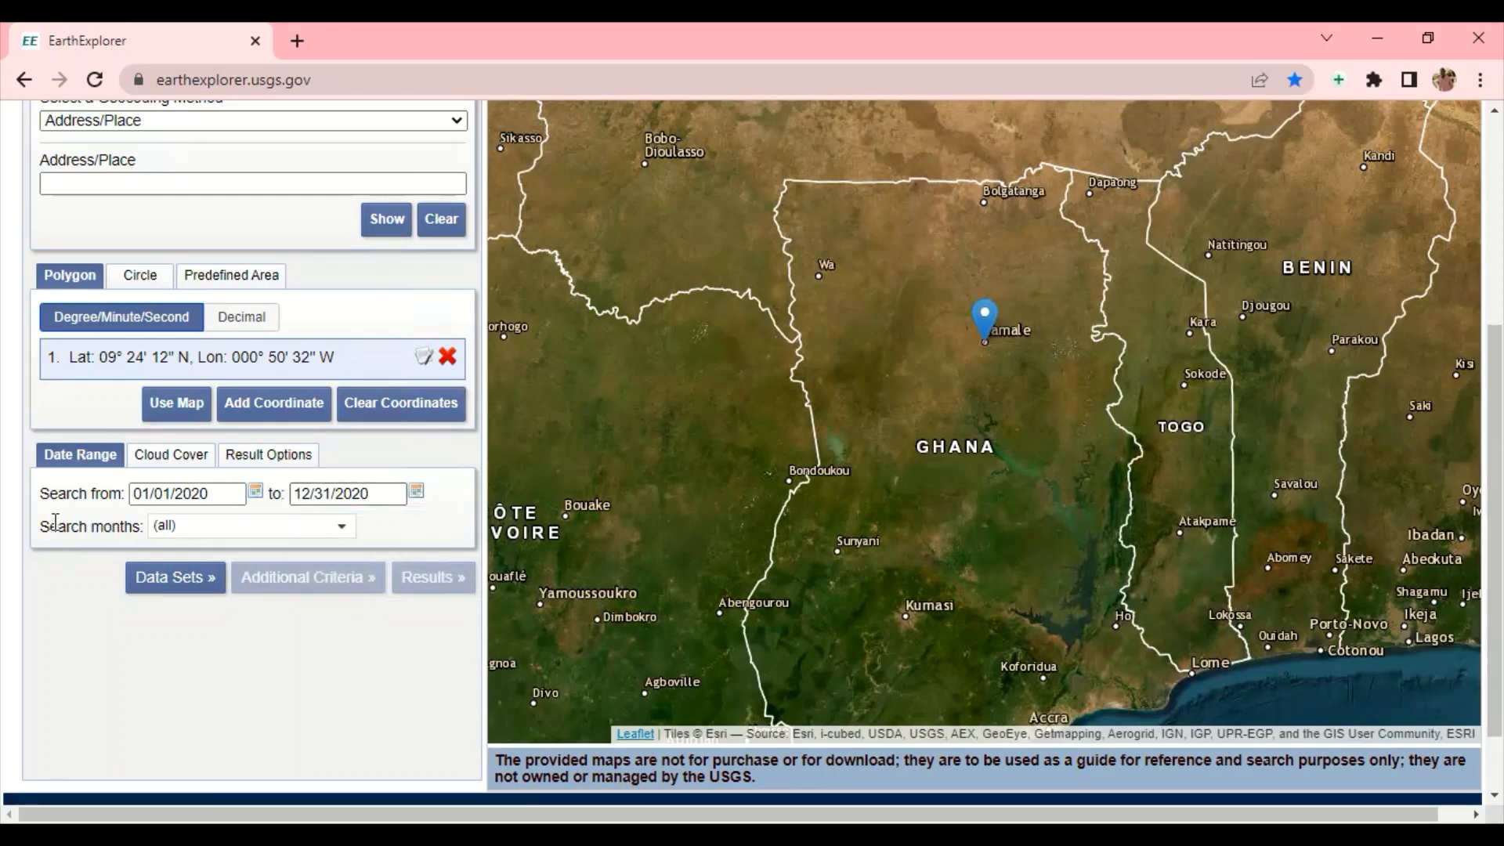
Select the Landsat 8-9 OLI/TIRS C2 L1 data set under Landsat Collection 2 Level-1 and accept the data set message
click(188, 580)
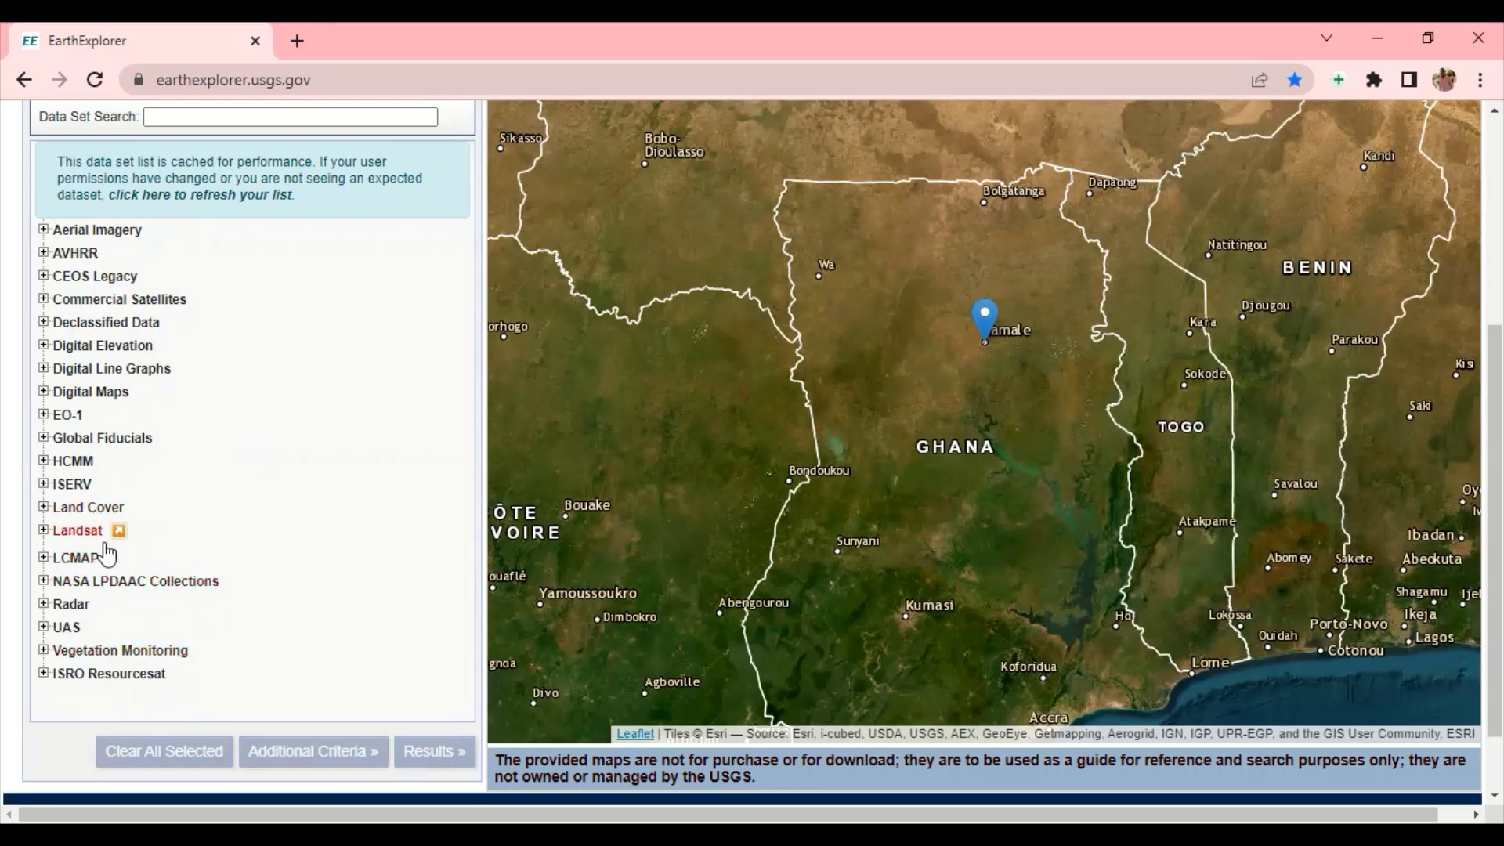
click(44, 532)
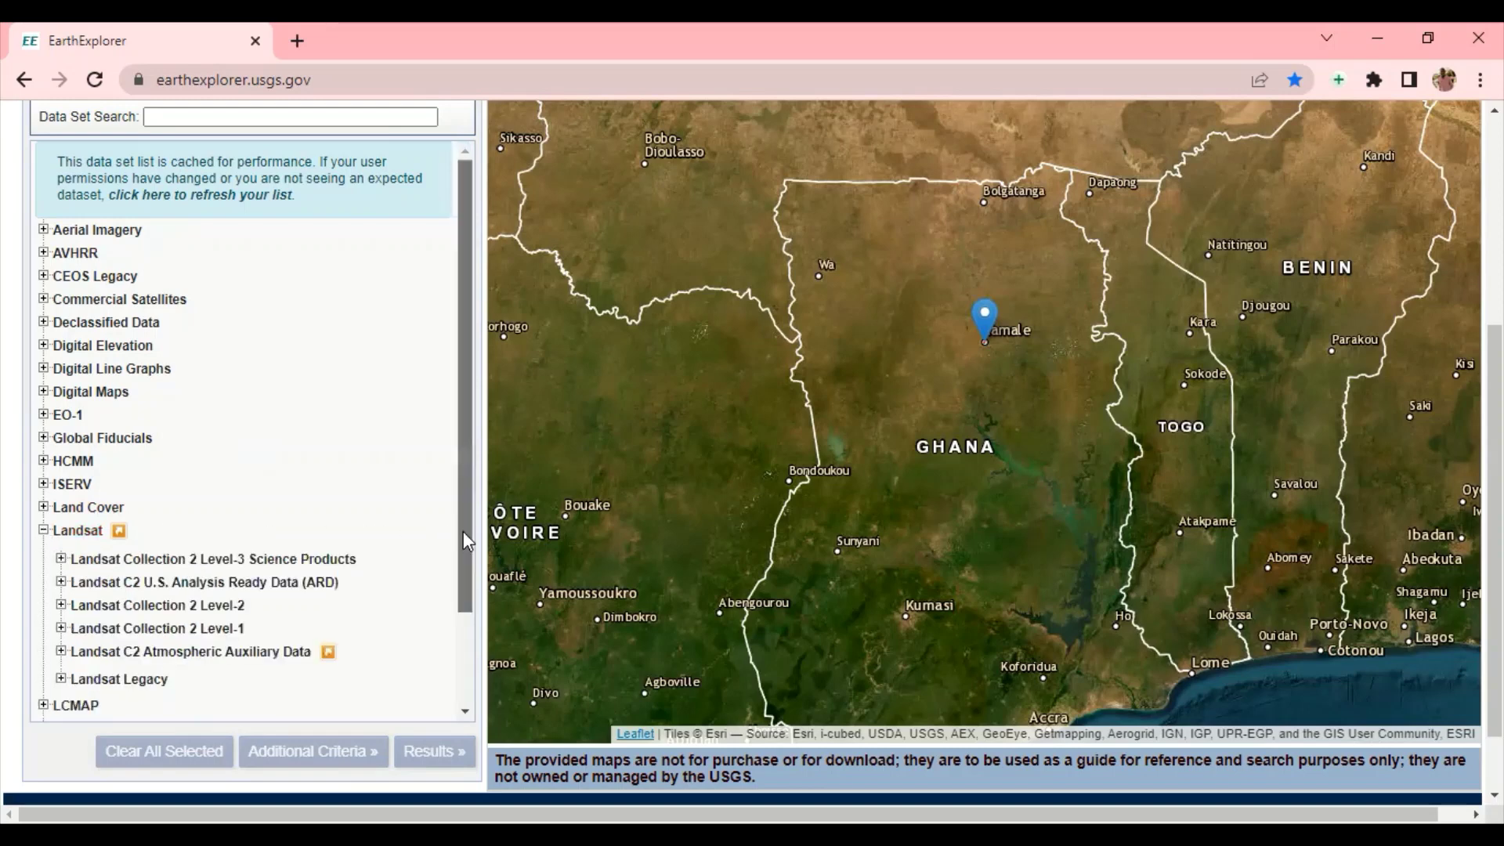
drag(463, 531, 468, 569)
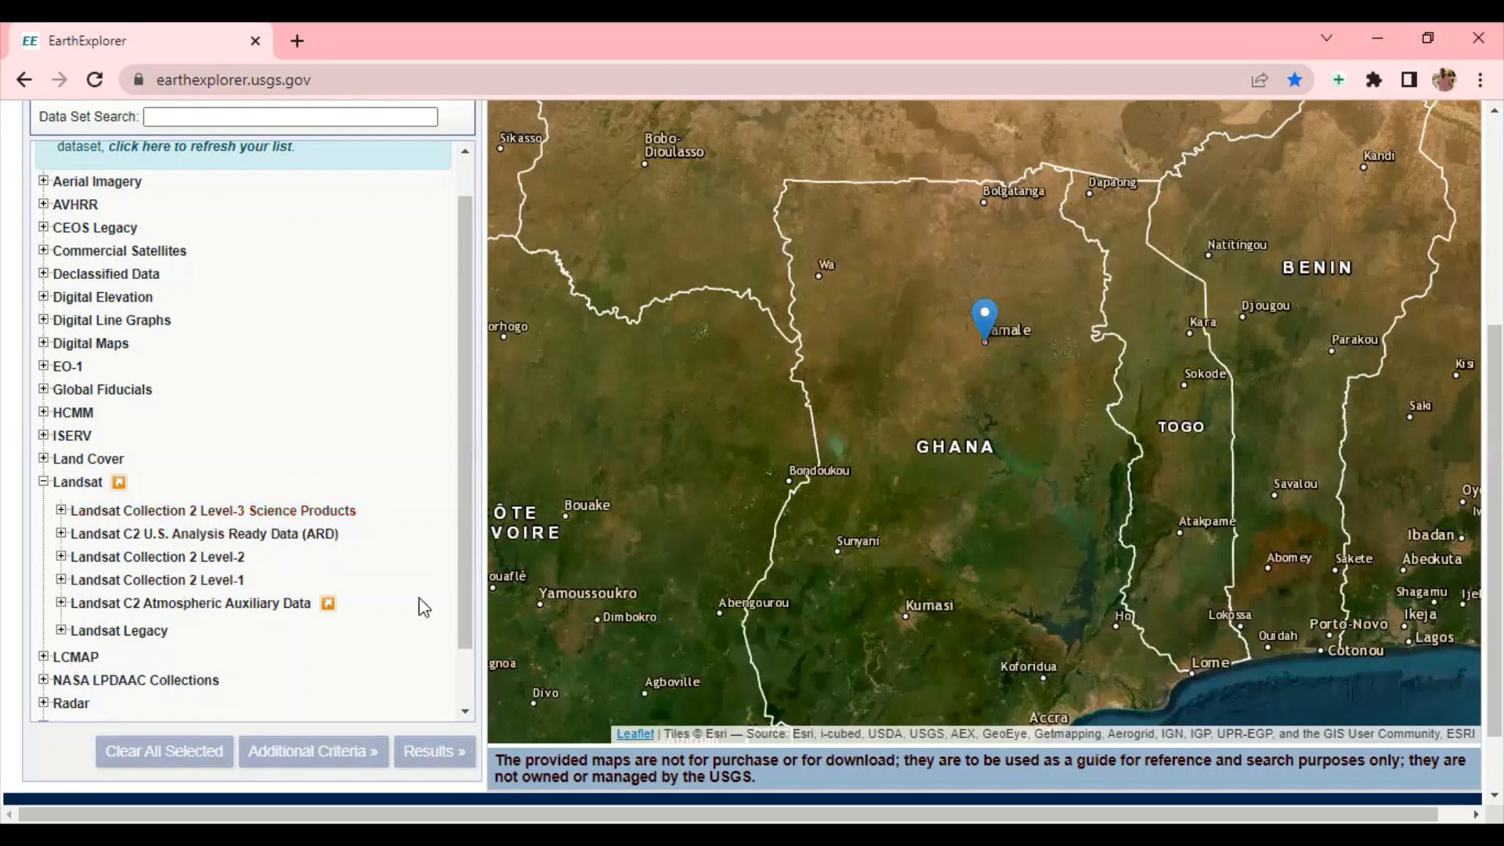
click(63, 584)
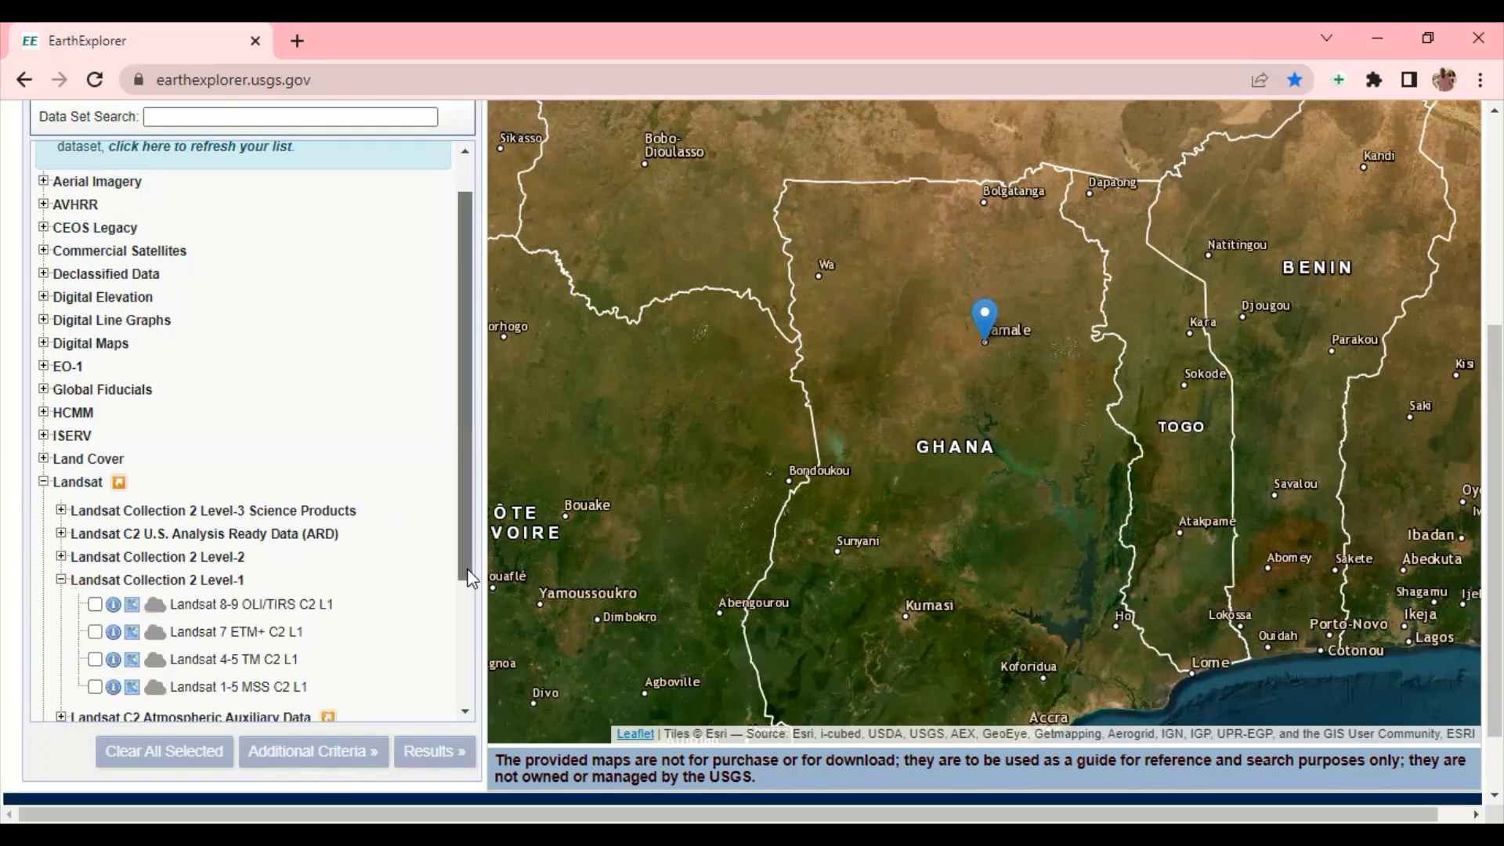
scroll(478, 627, down, 2)
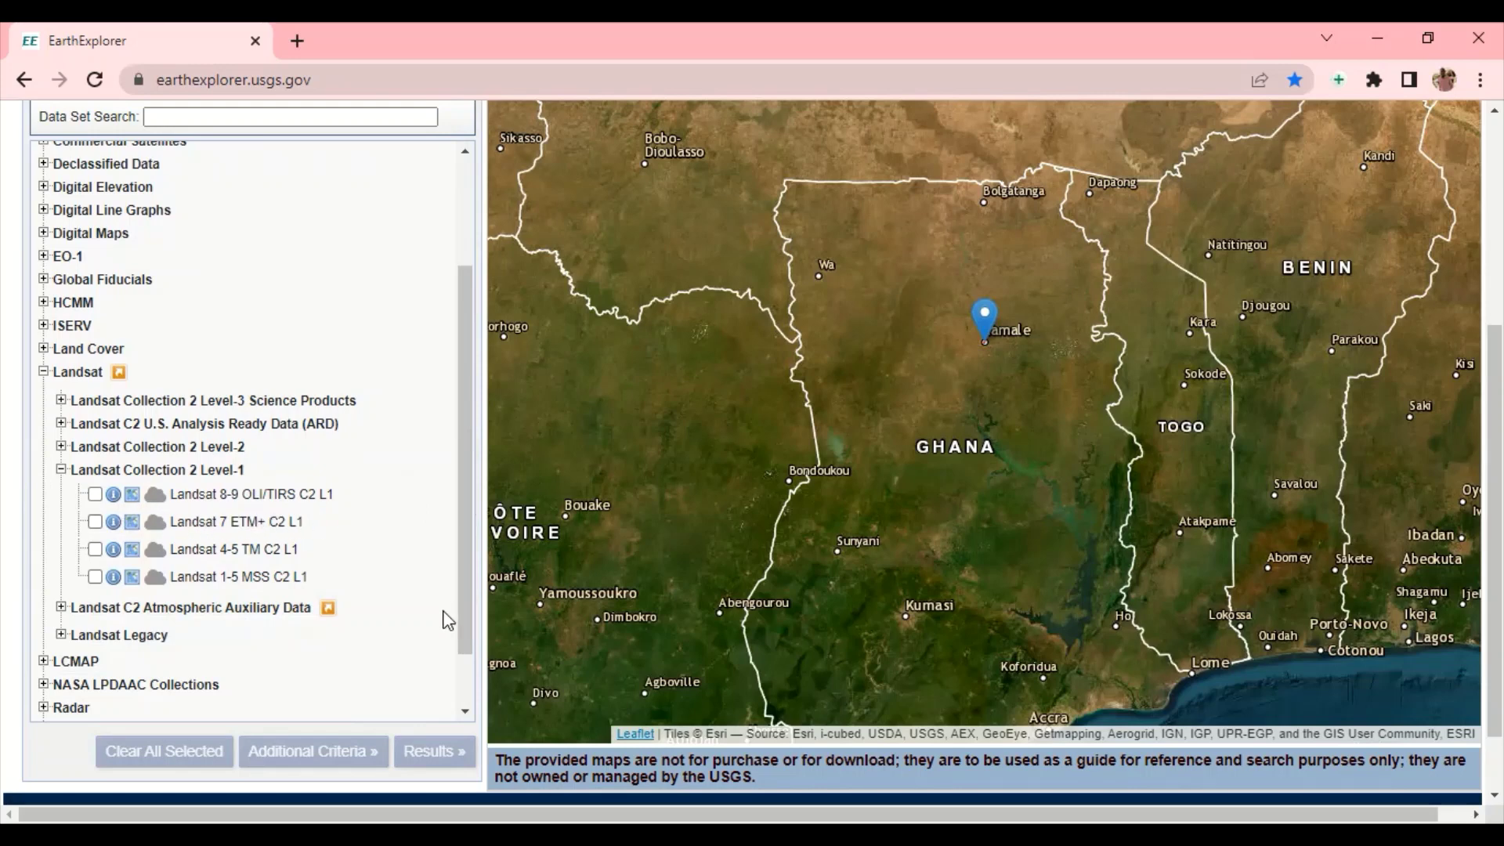
click(95, 494)
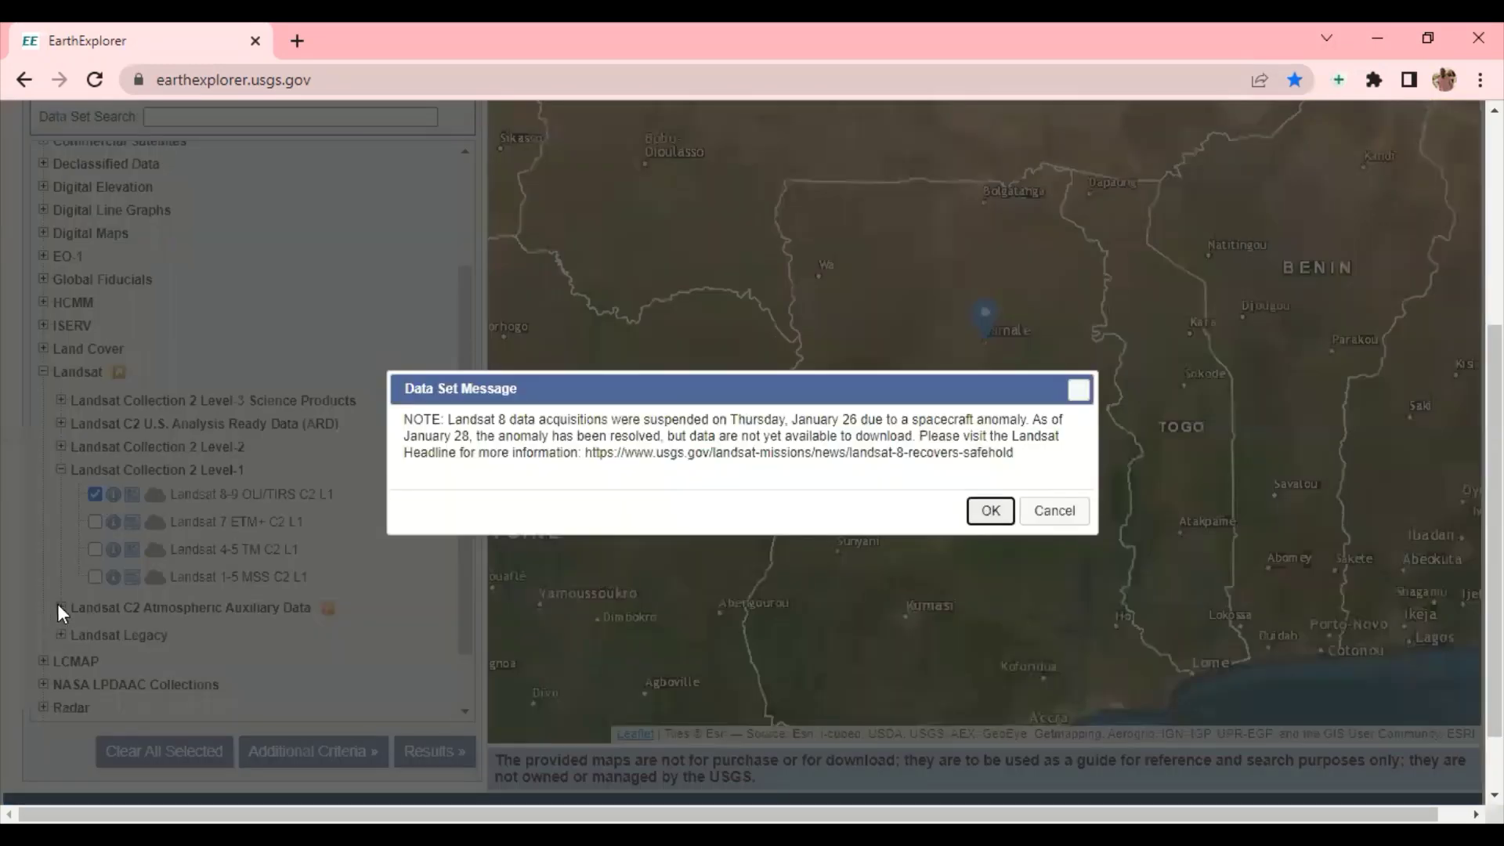
click(991, 513)
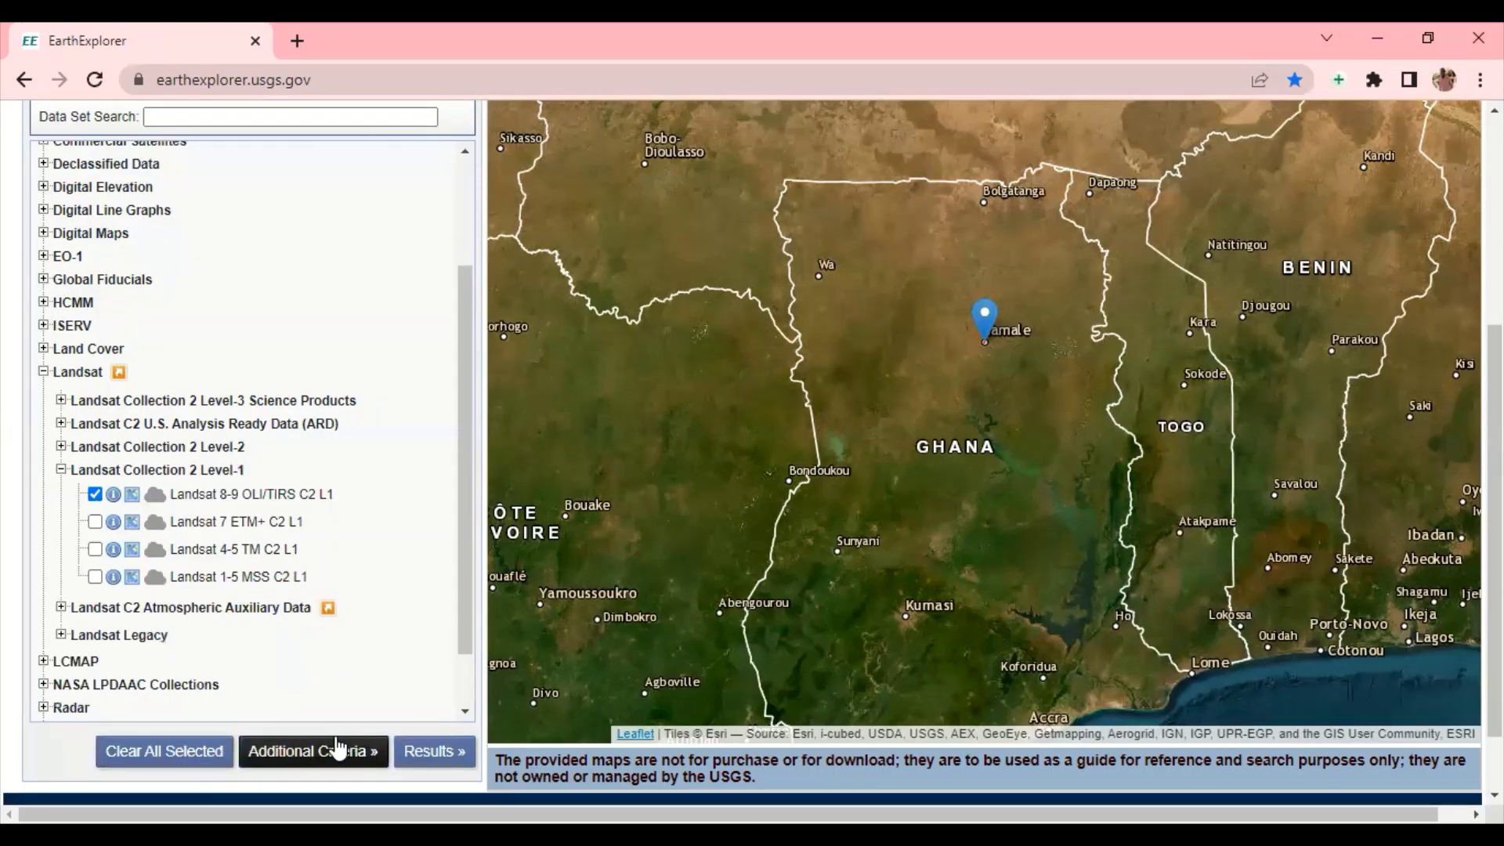
Look over the additional criteria without setting any, and run the search to get the matching scenes
click(339, 746)
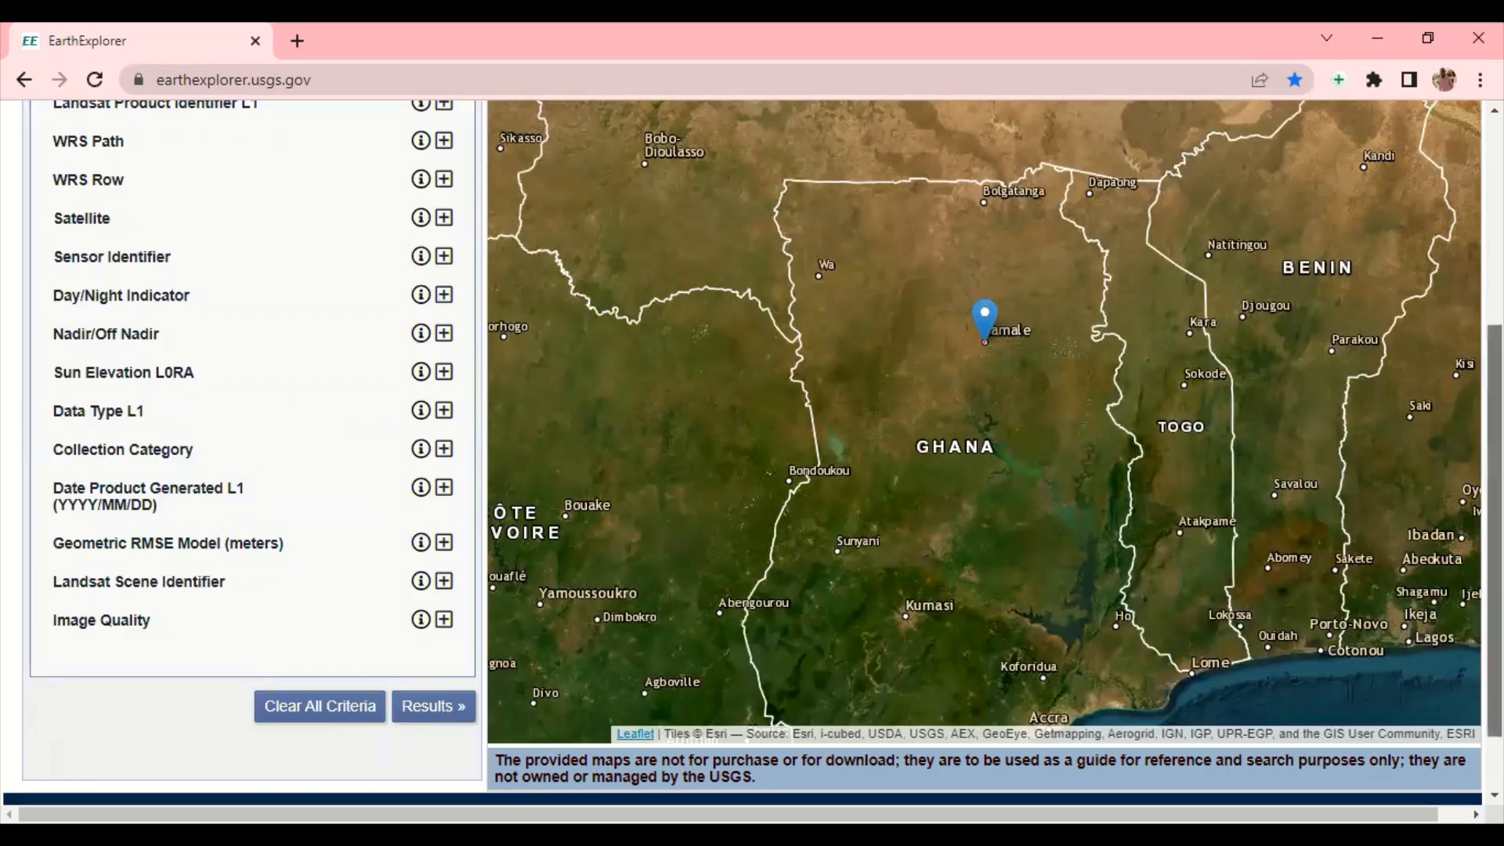
drag(1495, 384, 1495, 435)
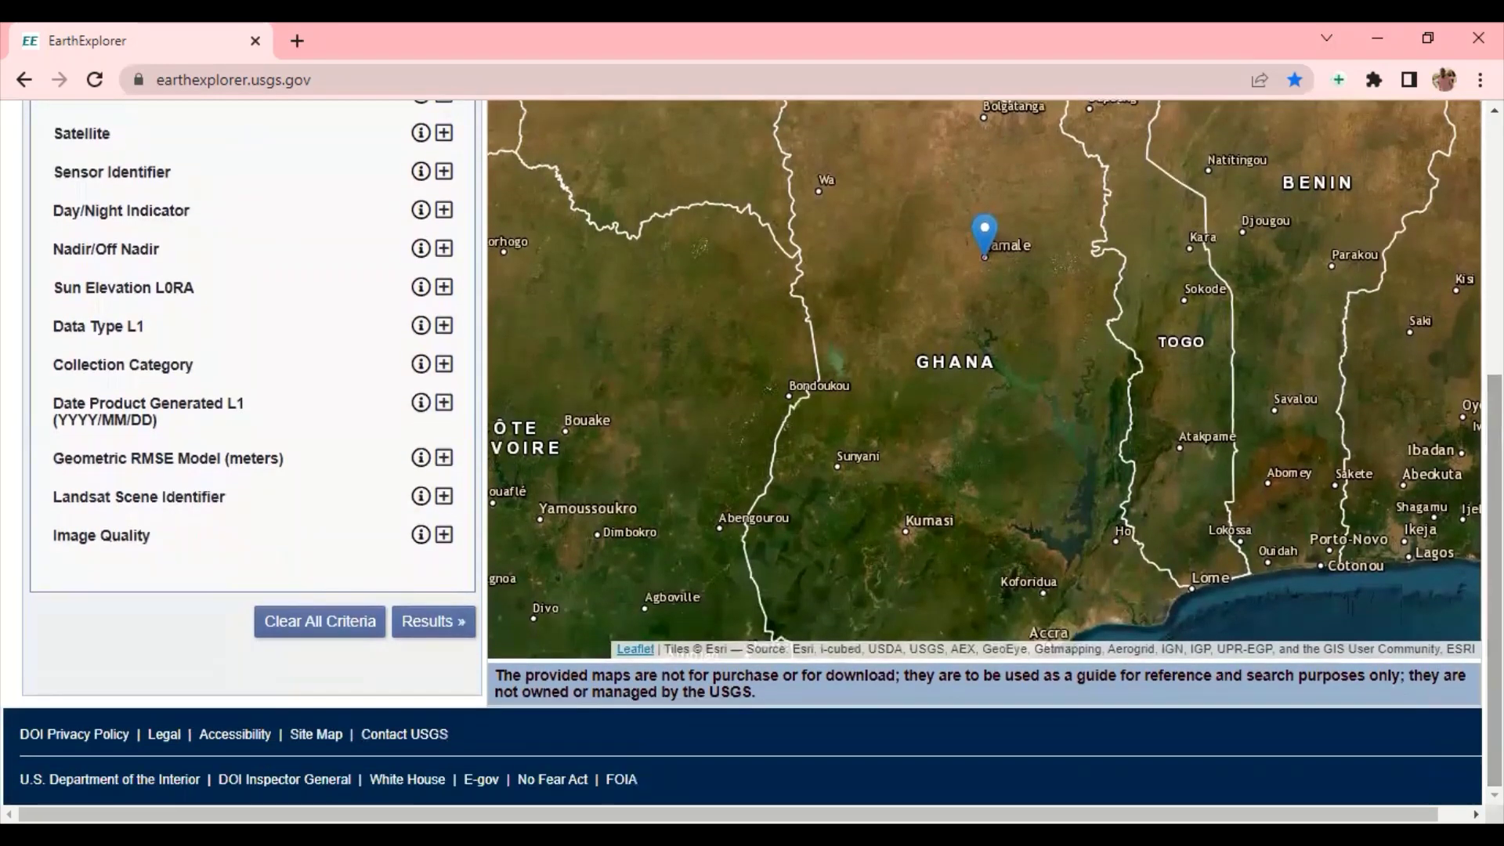
click(429, 623)
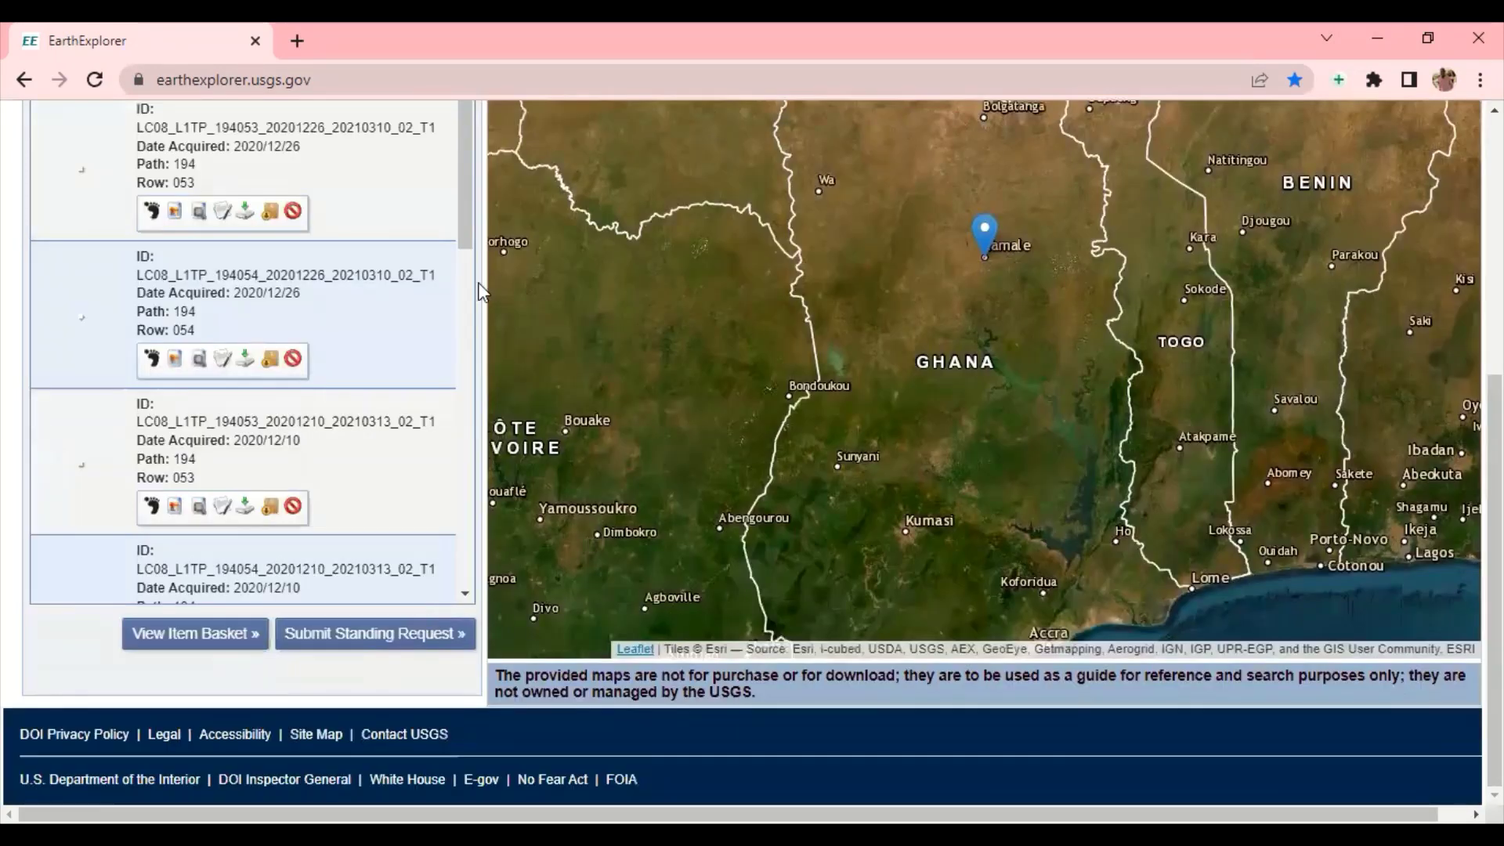
Browse the results and show the footprint and browse overlay of the 2020/12/10 scene, path 194 row 054, then hide its footprint
scroll(752, 446, up, 1)
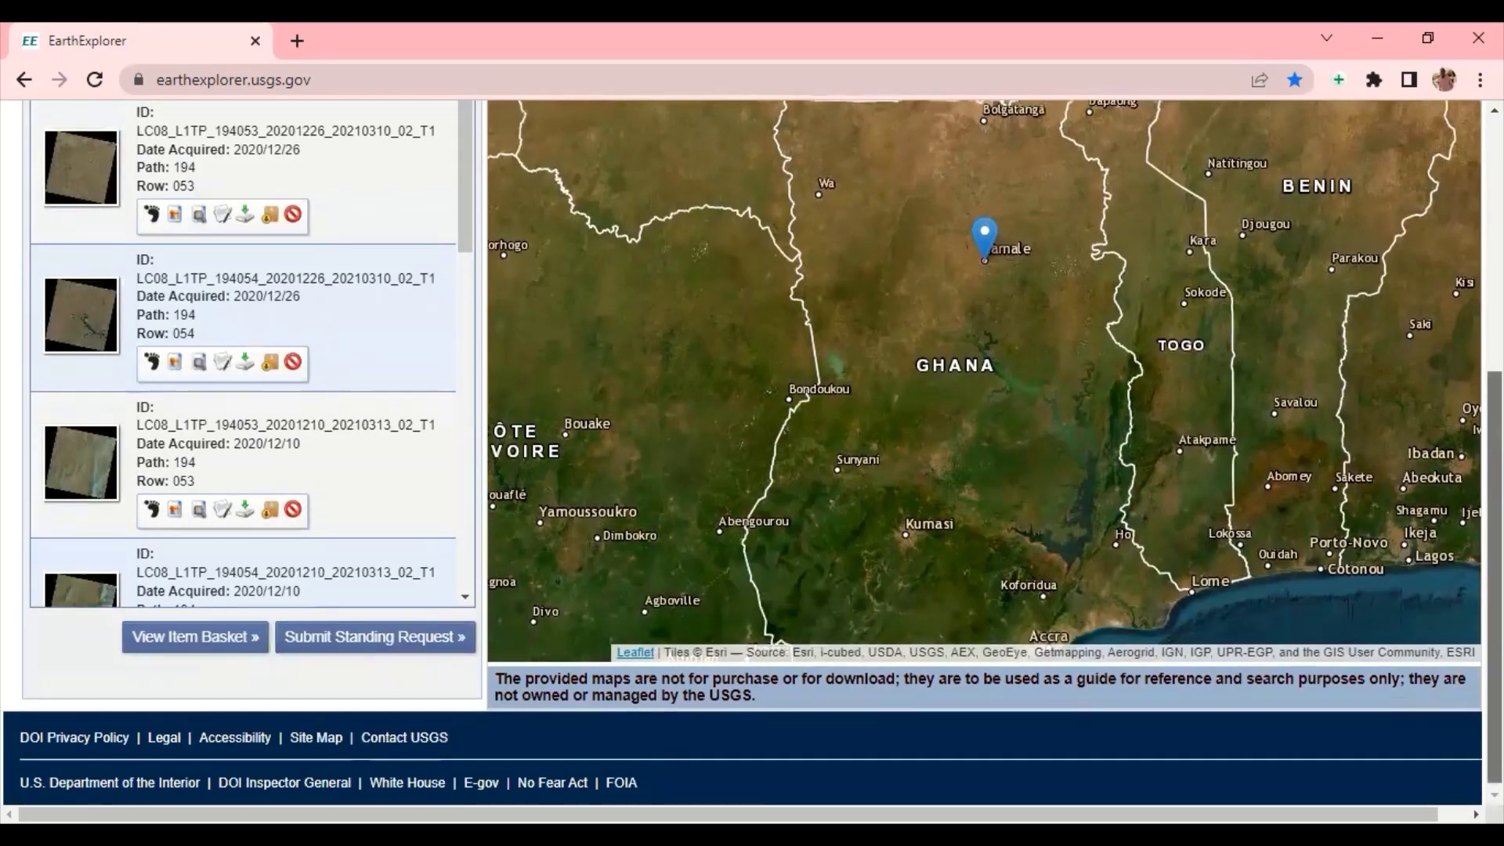
scroll(736, 353, up, 1)
scroll(548, 360, down, 1)
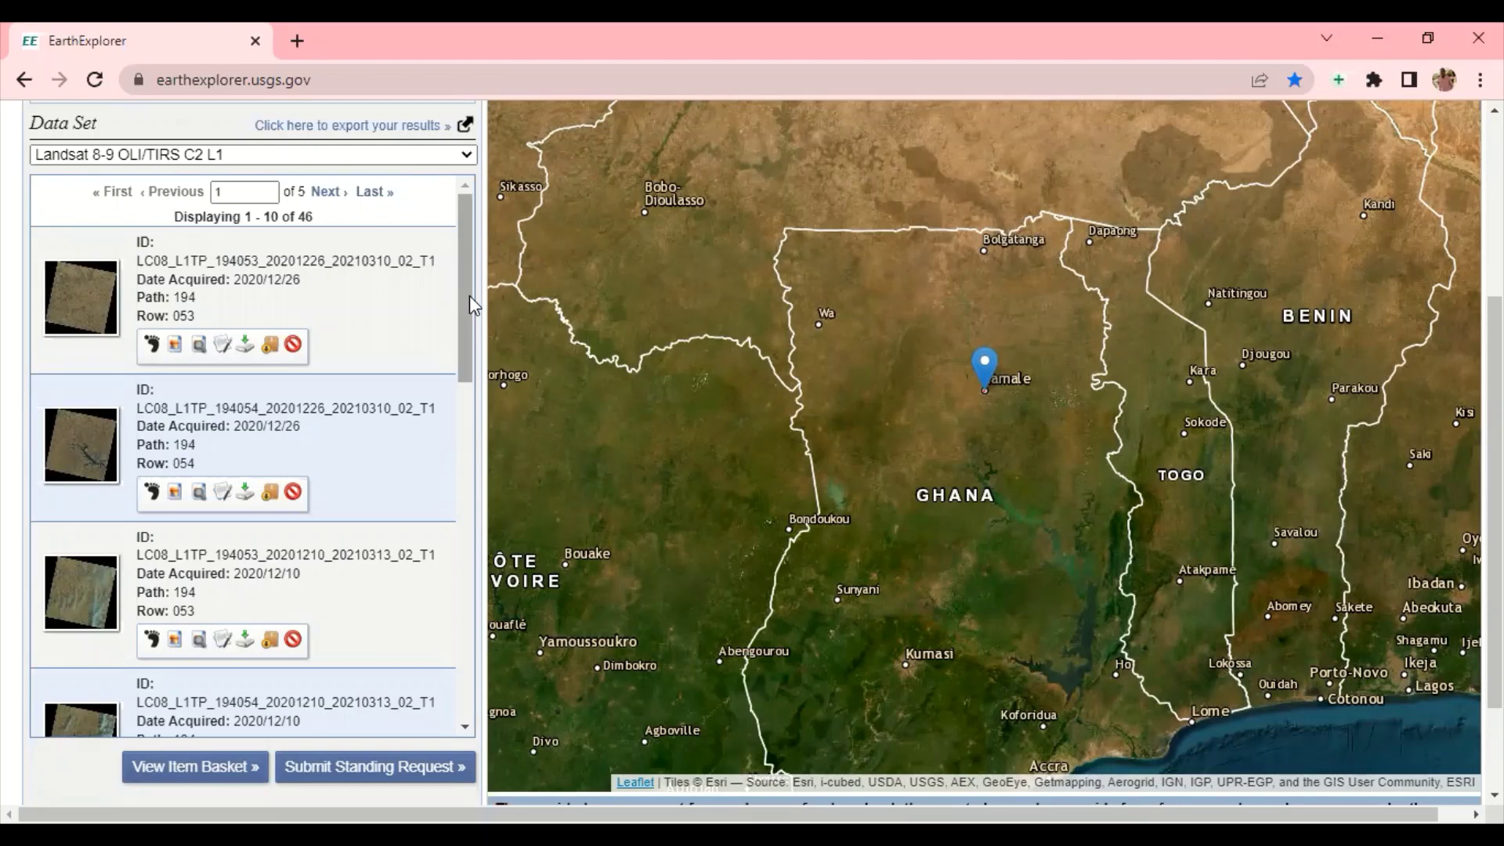
drag(461, 280, 514, 655)
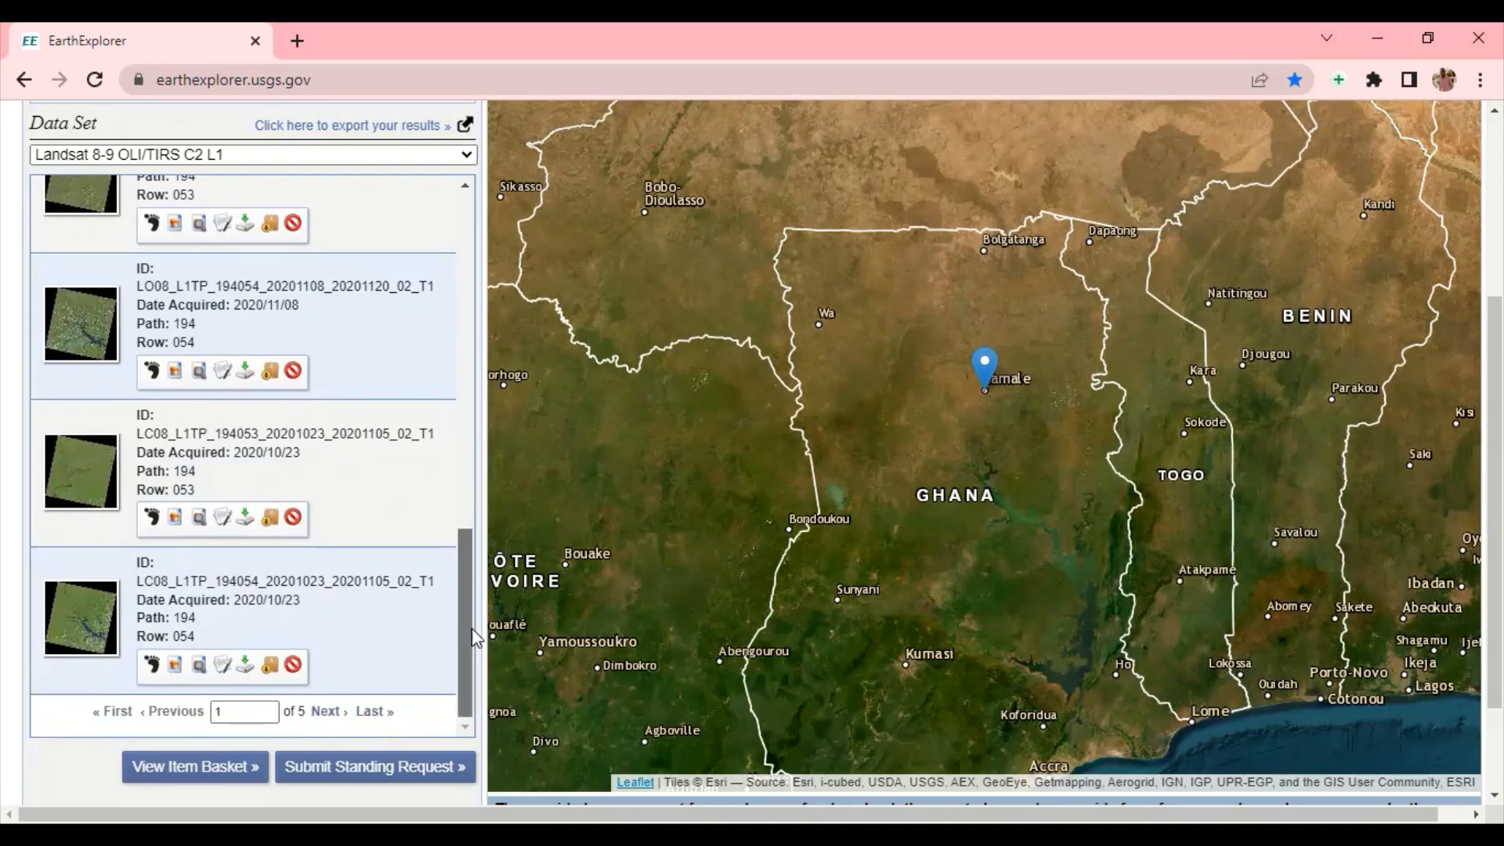
drag(466, 581, 450, 262)
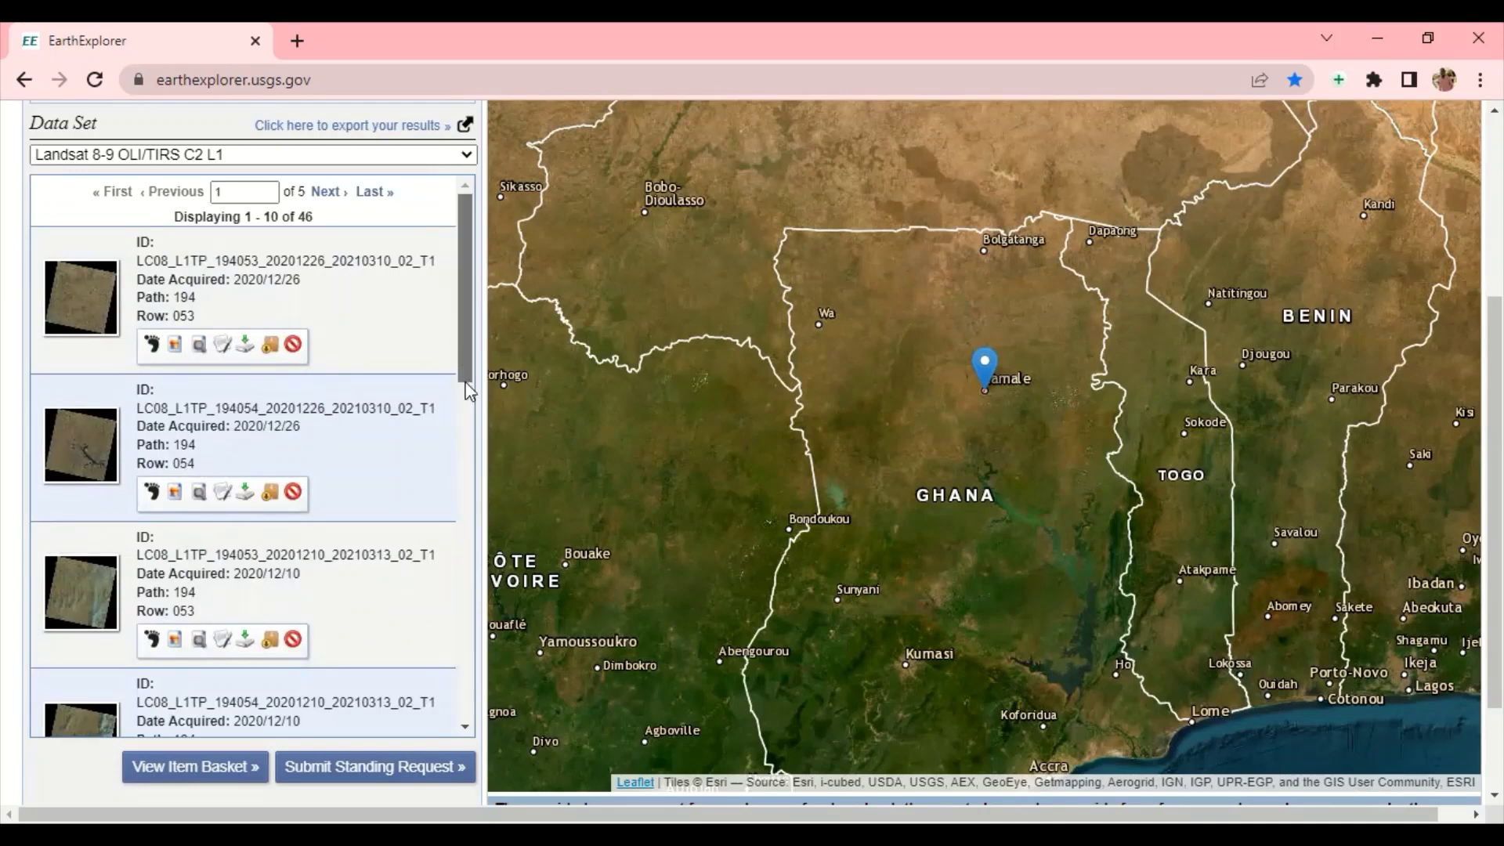
drag(468, 392, 482, 463)
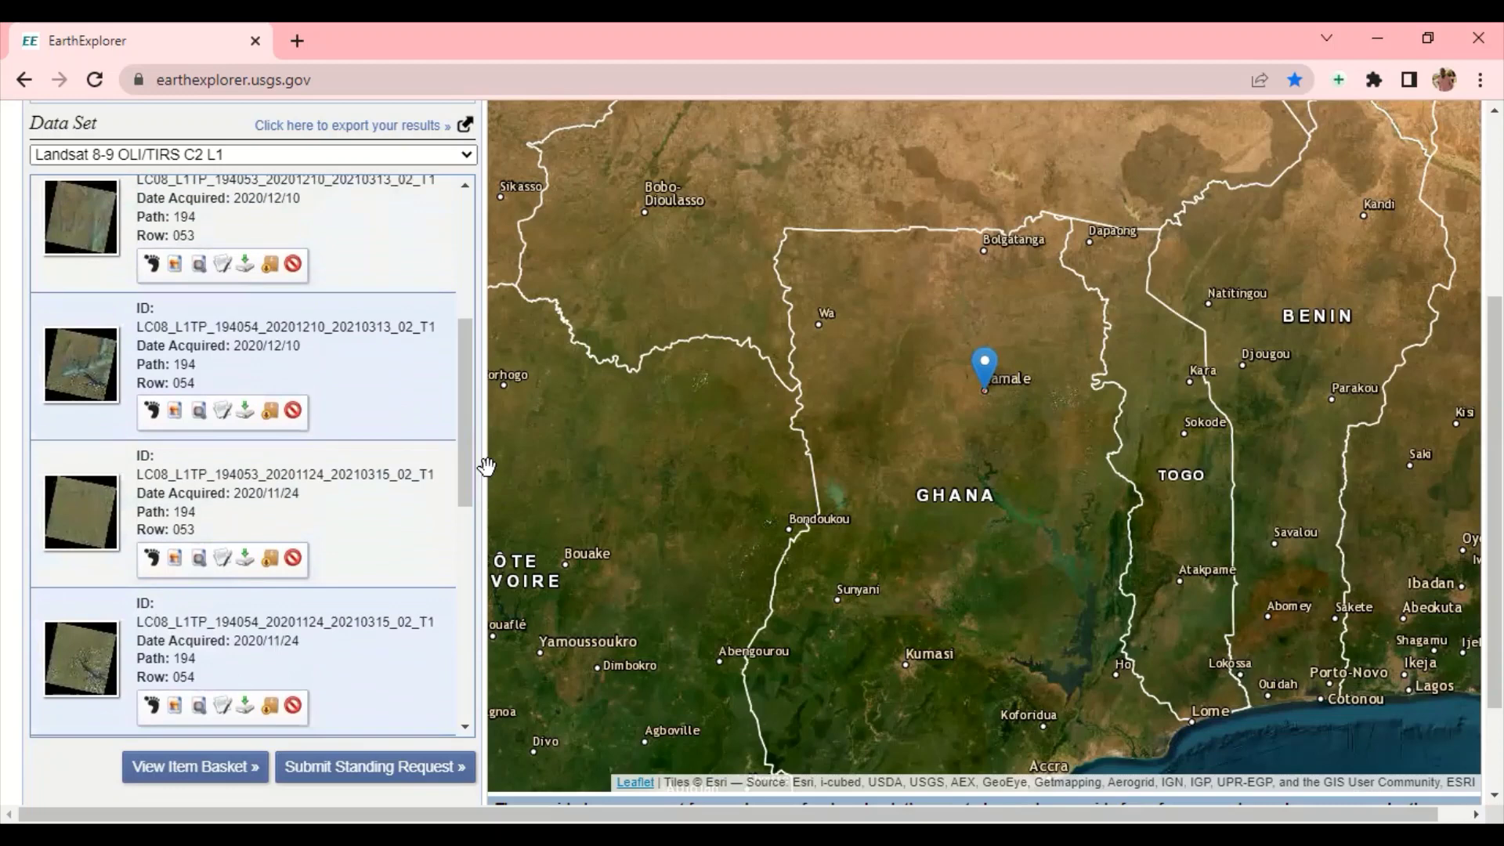
click(151, 412)
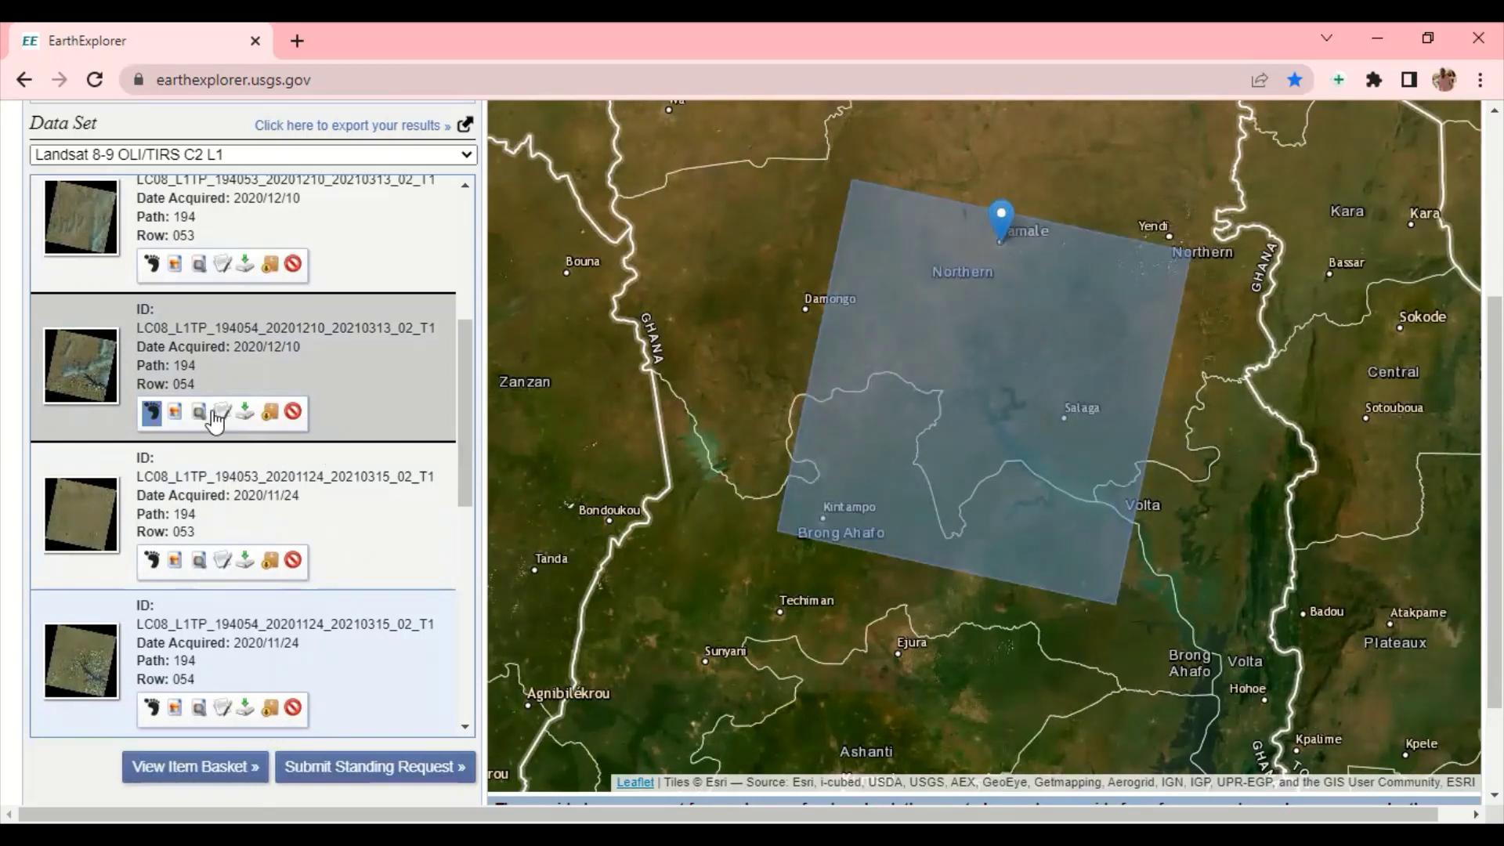
click(175, 415)
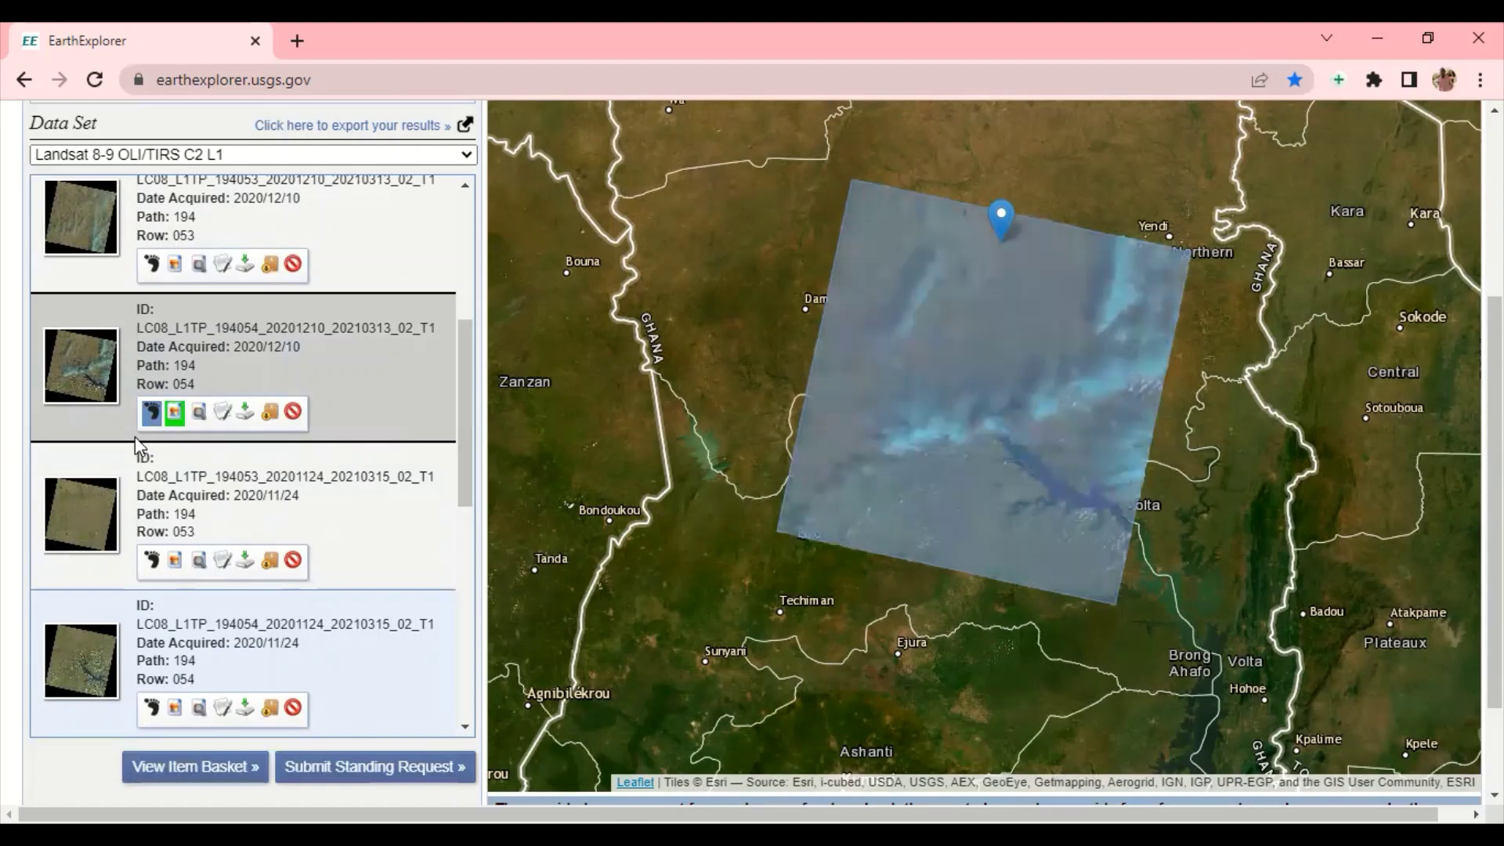
click(152, 414)
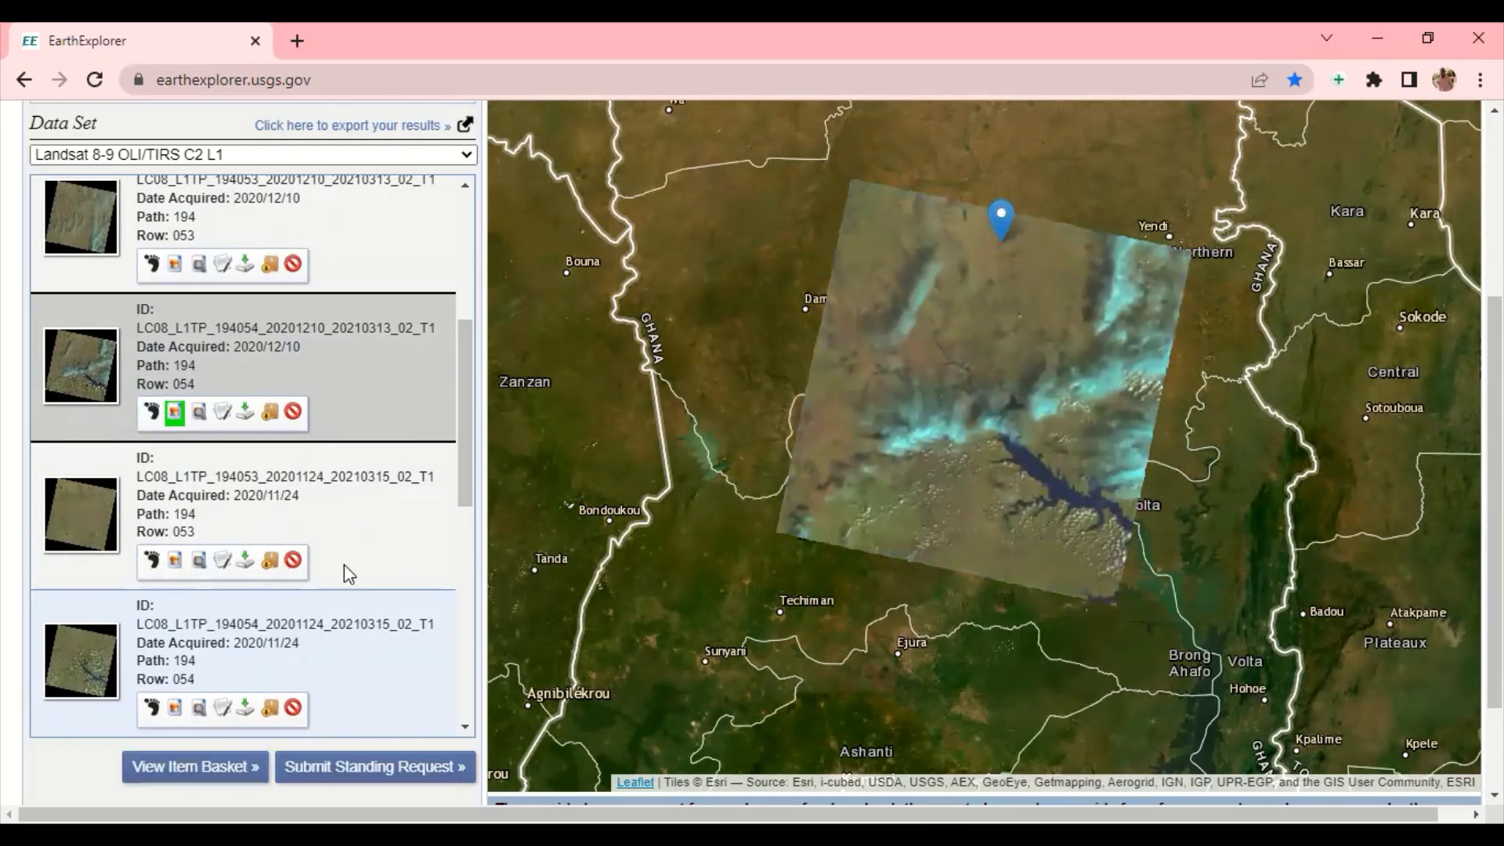
Overlay the 2020/11/24 scene, path 194 row 053, on the map and remove the 2020/12/10 scene's overlay to inspect its coverage of Tamale
click(170, 565)
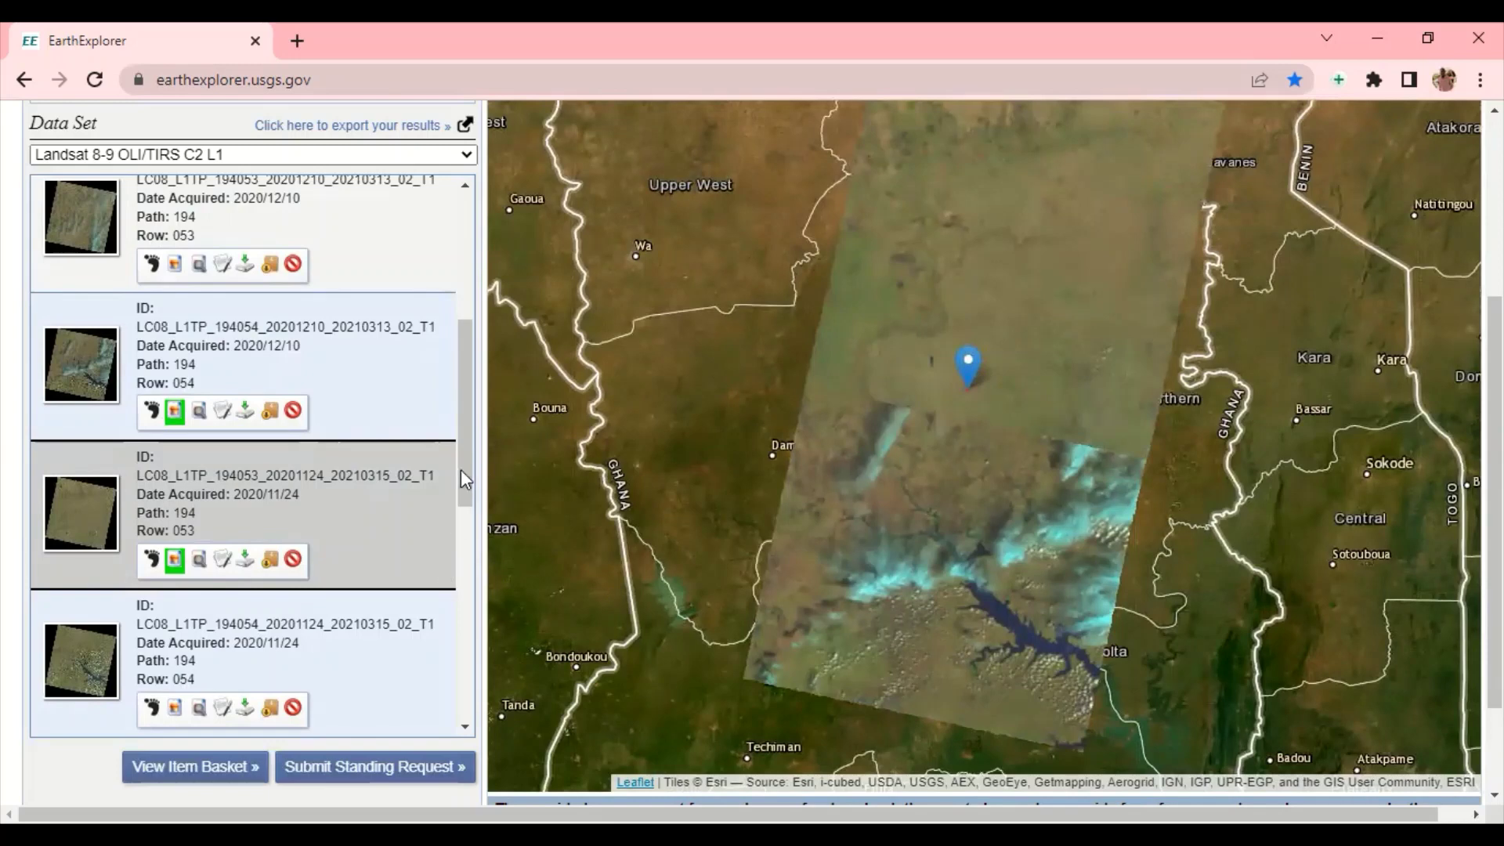
click(174, 411)
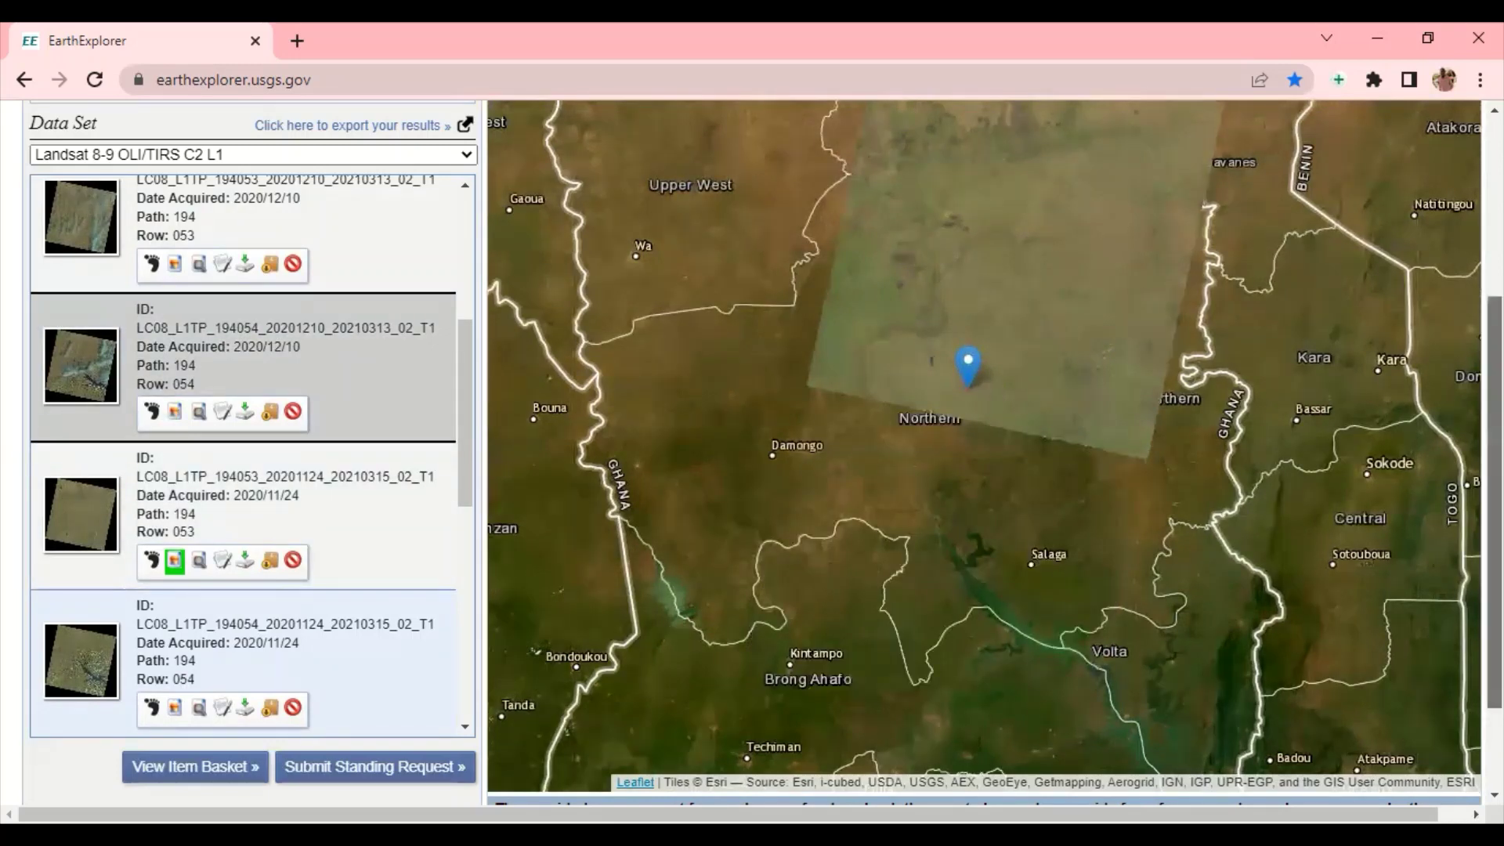
scroll(1495, 501, up, 1)
scroll(1495, 501, up, 2)
scroll(1495, 502, down, 1)
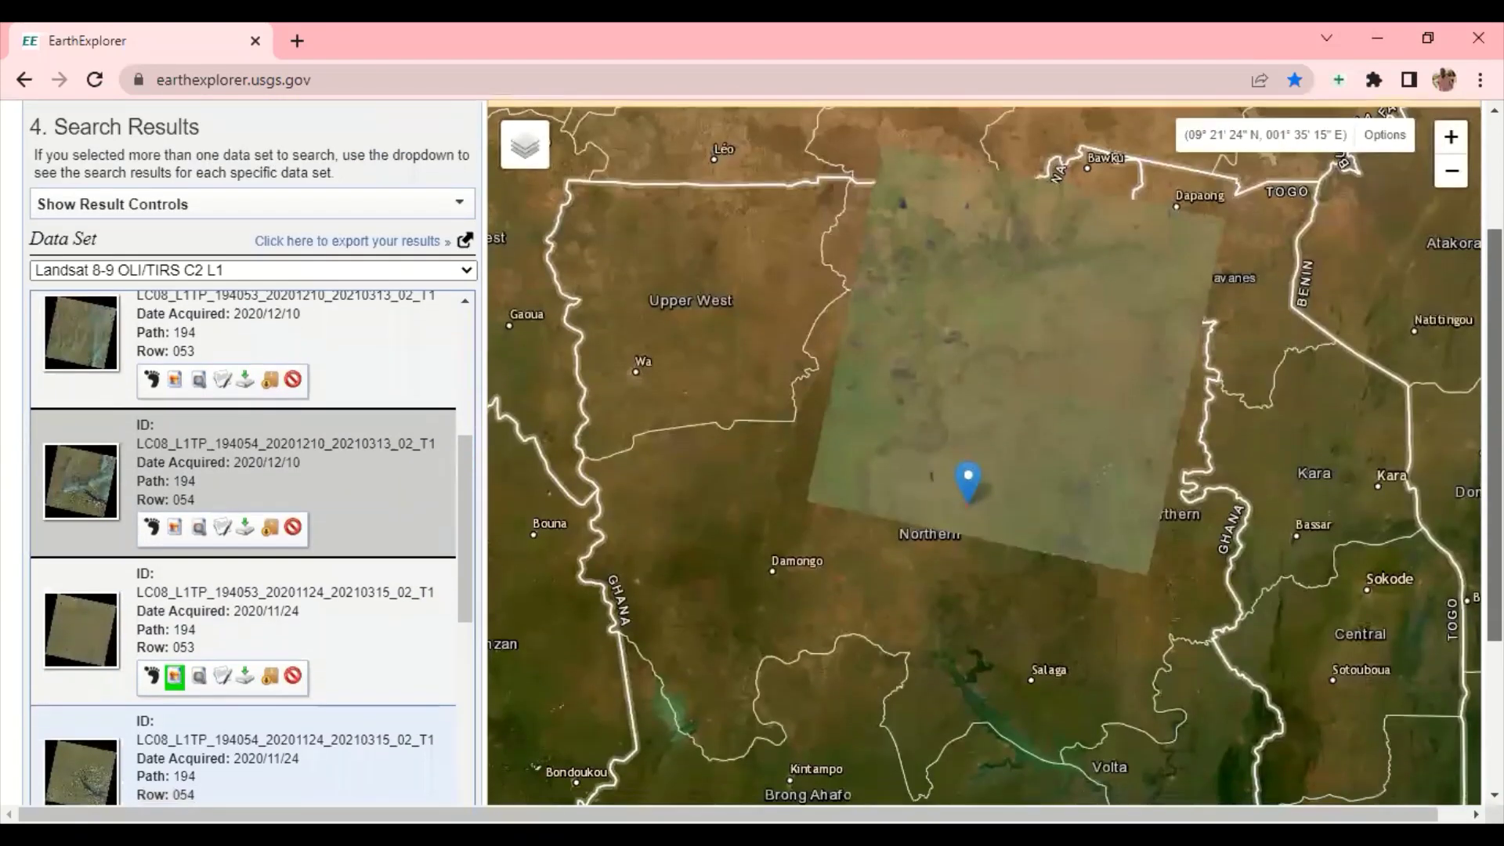
Browse further down the search results and overlay the 2020/10/23 scene, path 194 row 053, on the map
scroll(1495, 502, down, 1)
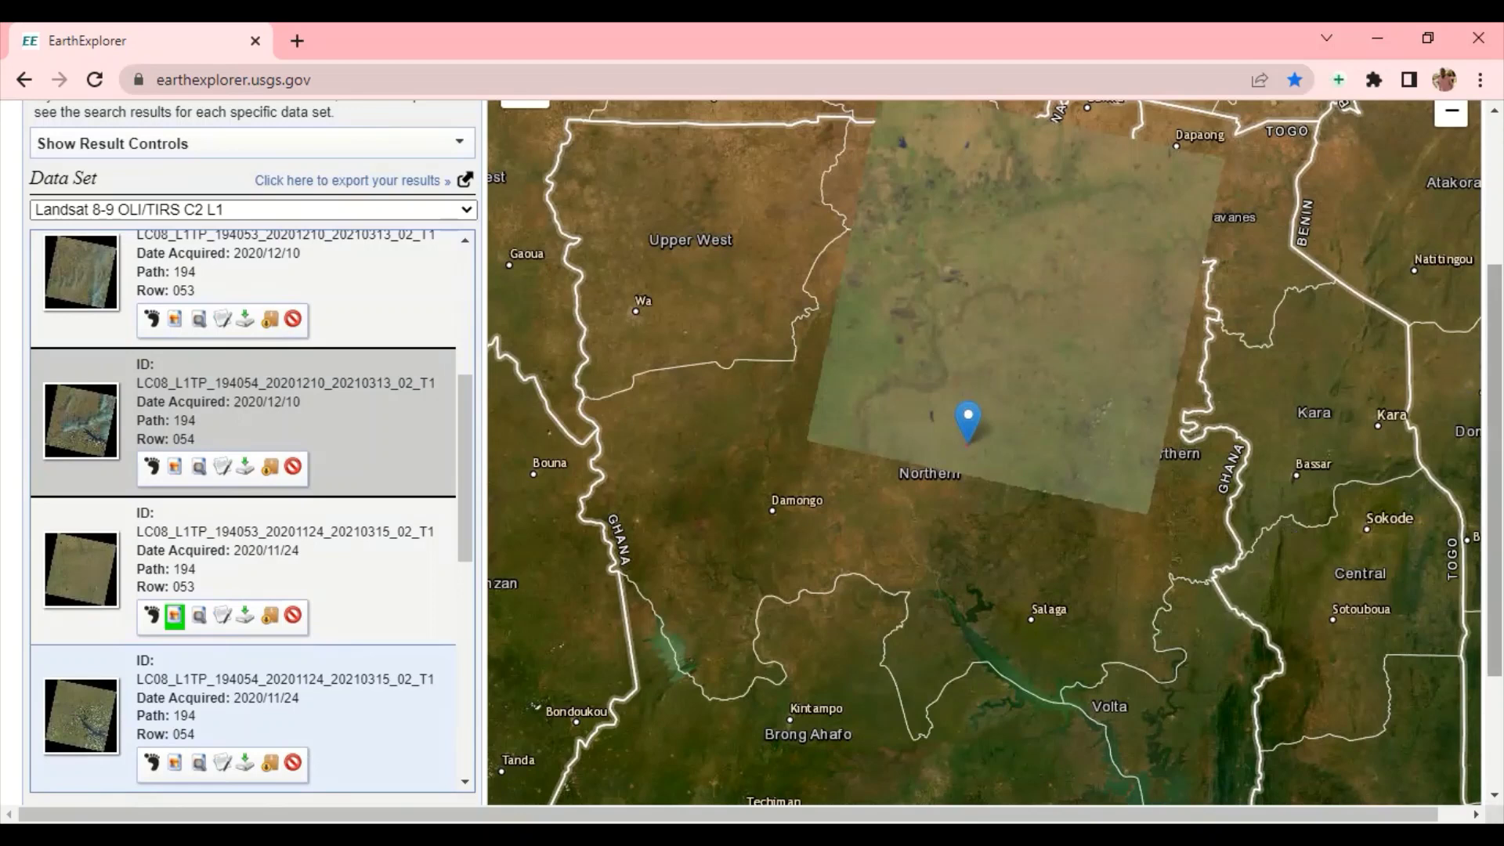
scroll(1494, 471, down, 2)
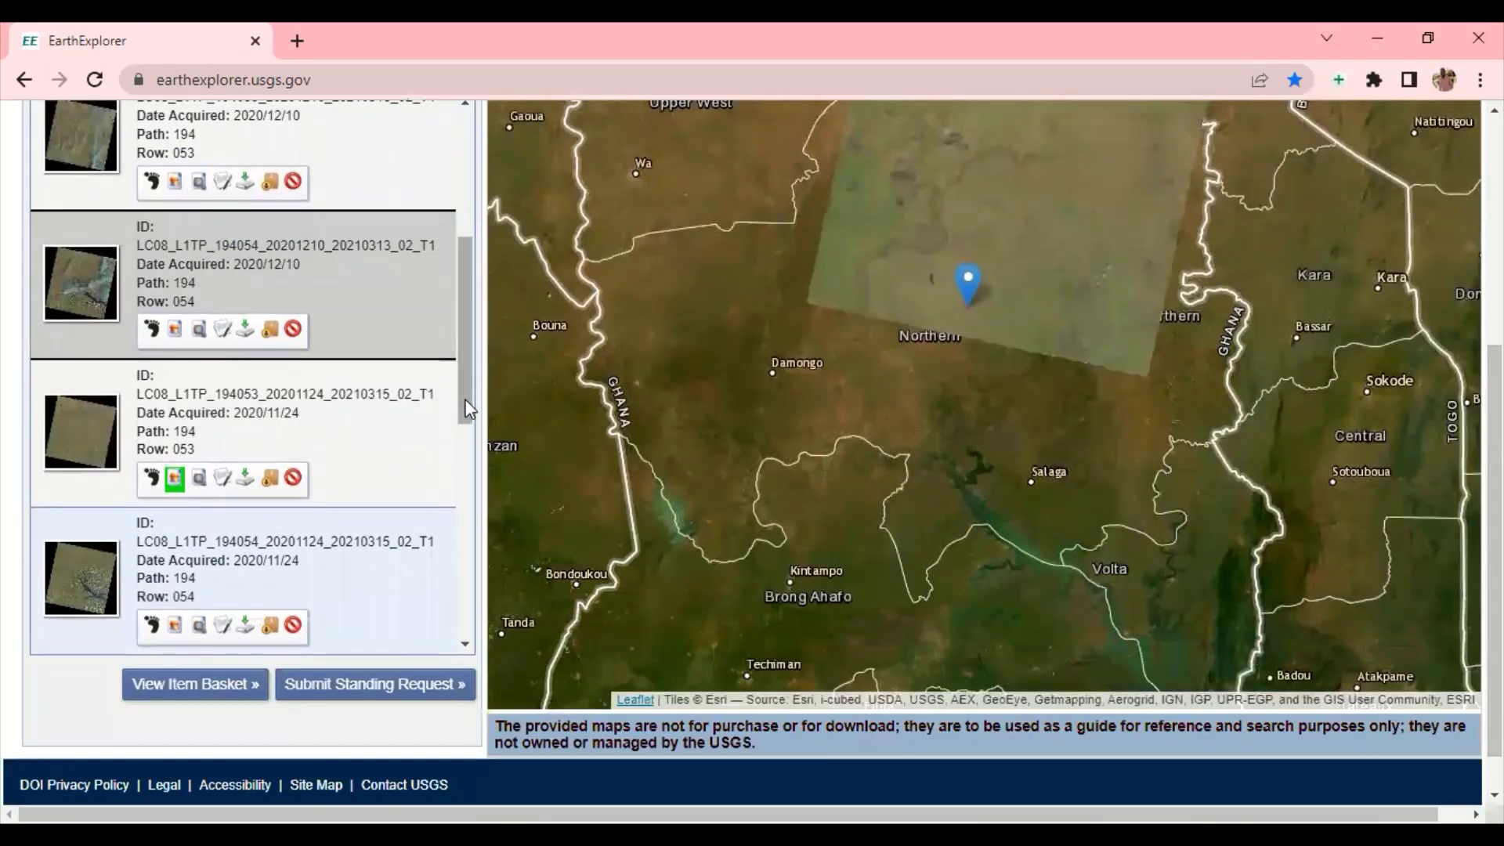
drag(468, 409, 465, 636)
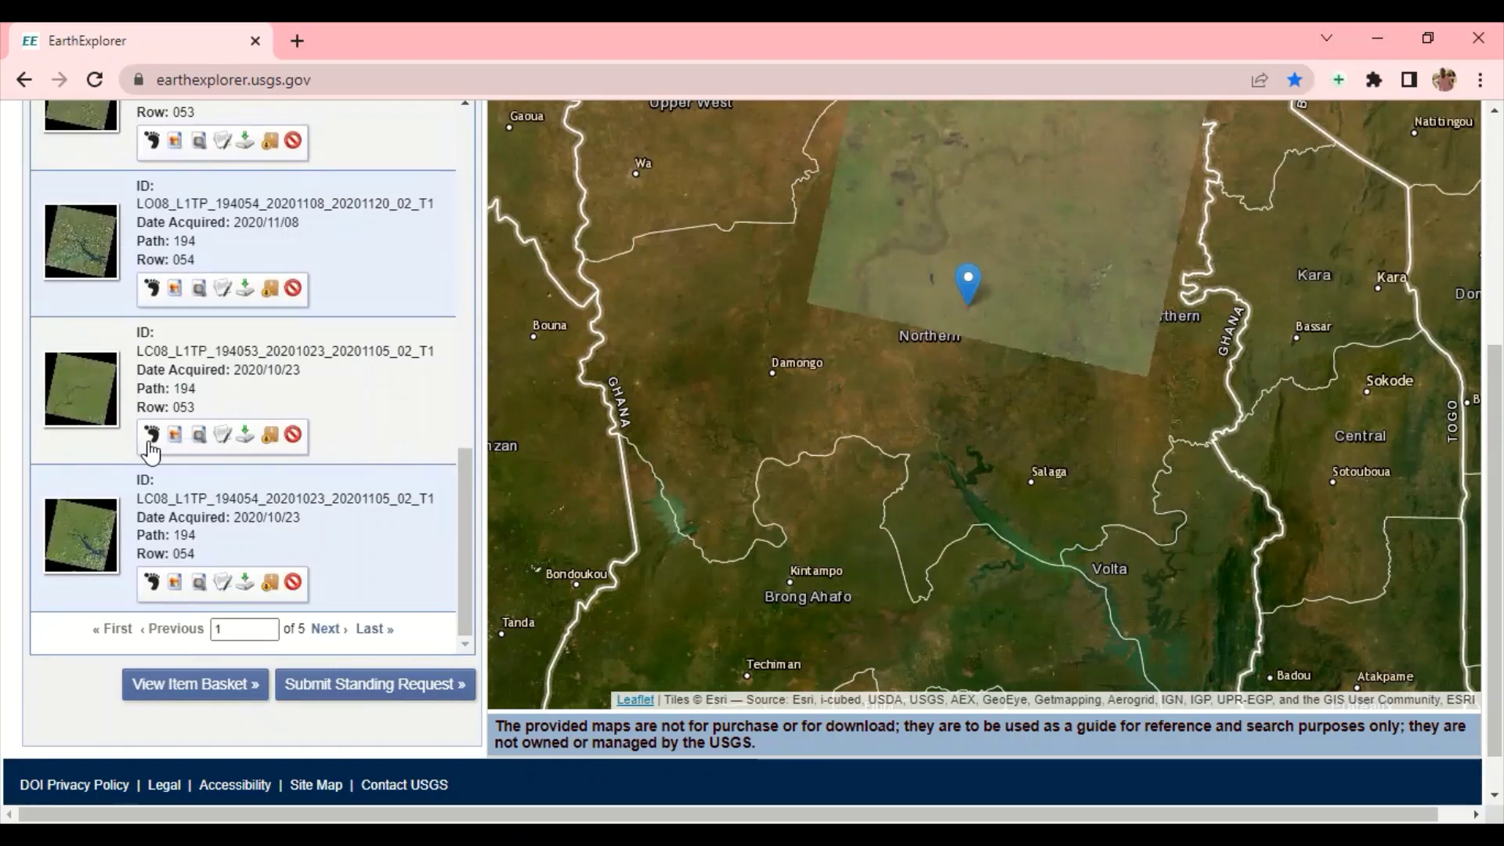
click(169, 436)
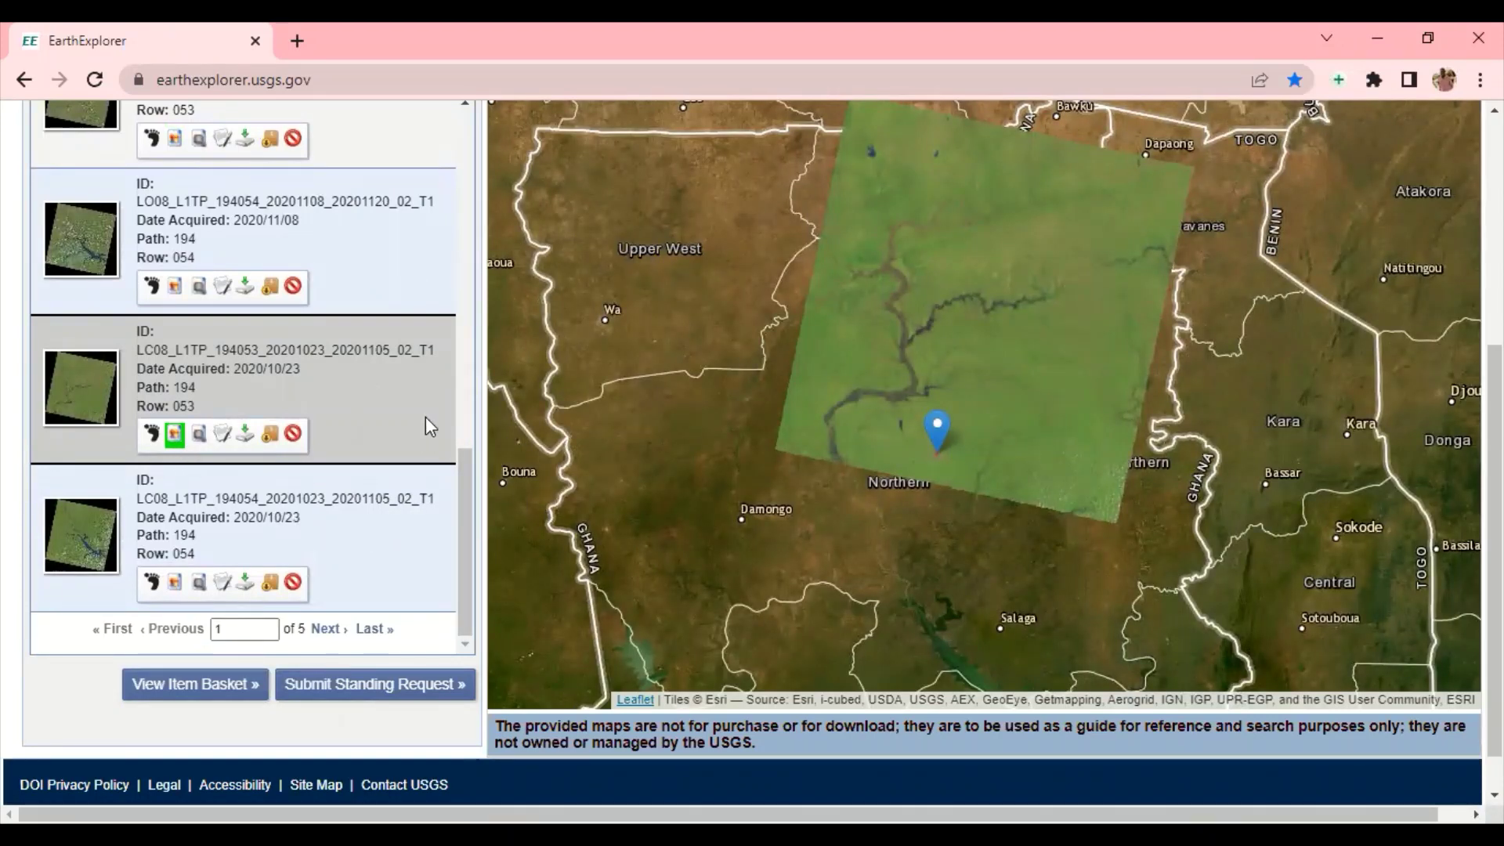
Review the product download options of the 2020/10/23 scene, path 194 row 053, and download the full Landsat Collection 2 Level-1 Product Bundle
click(250, 436)
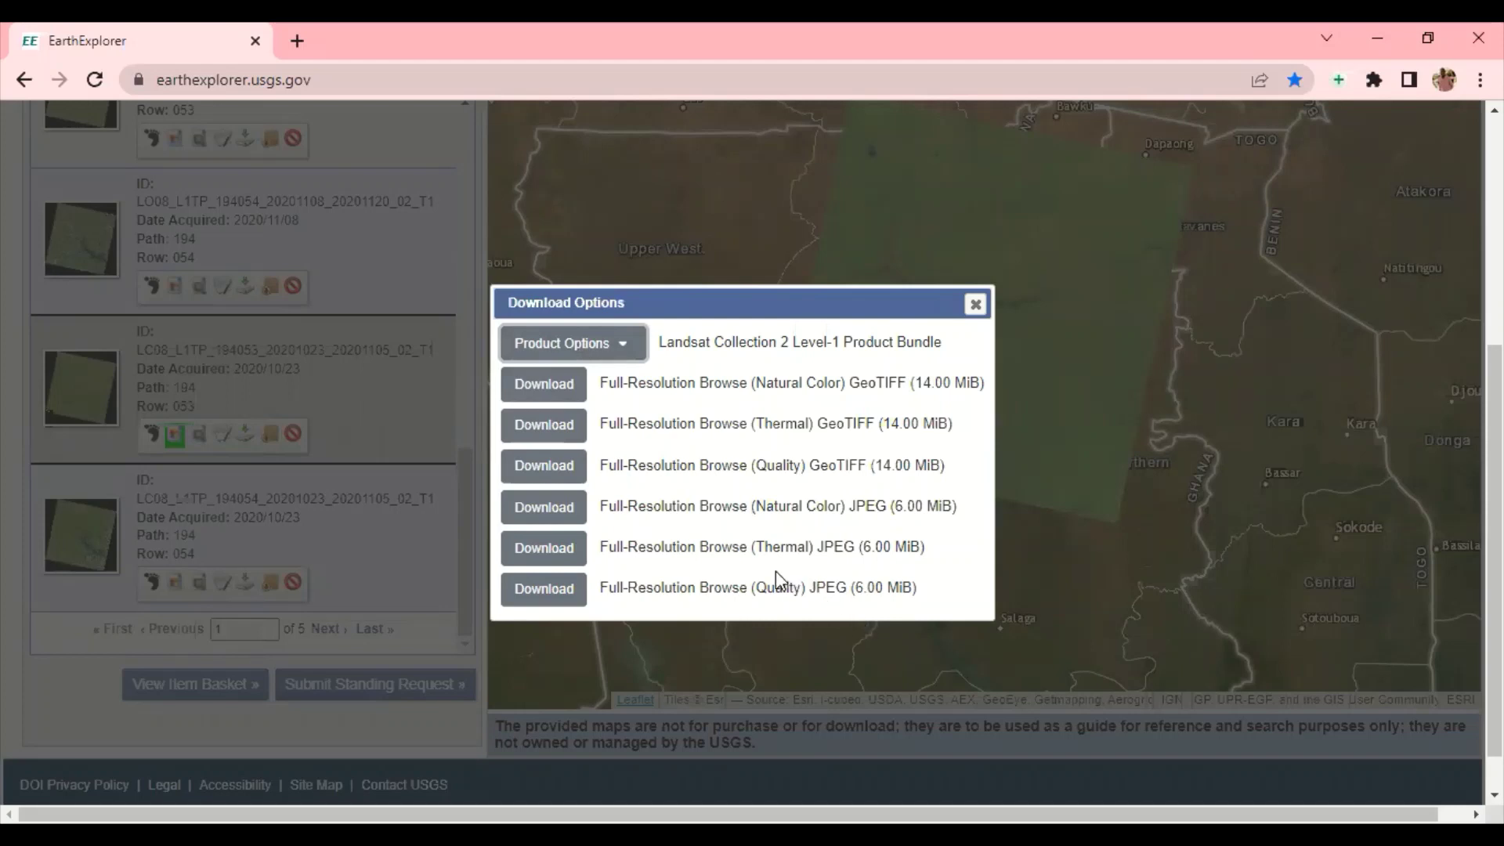
click(631, 339)
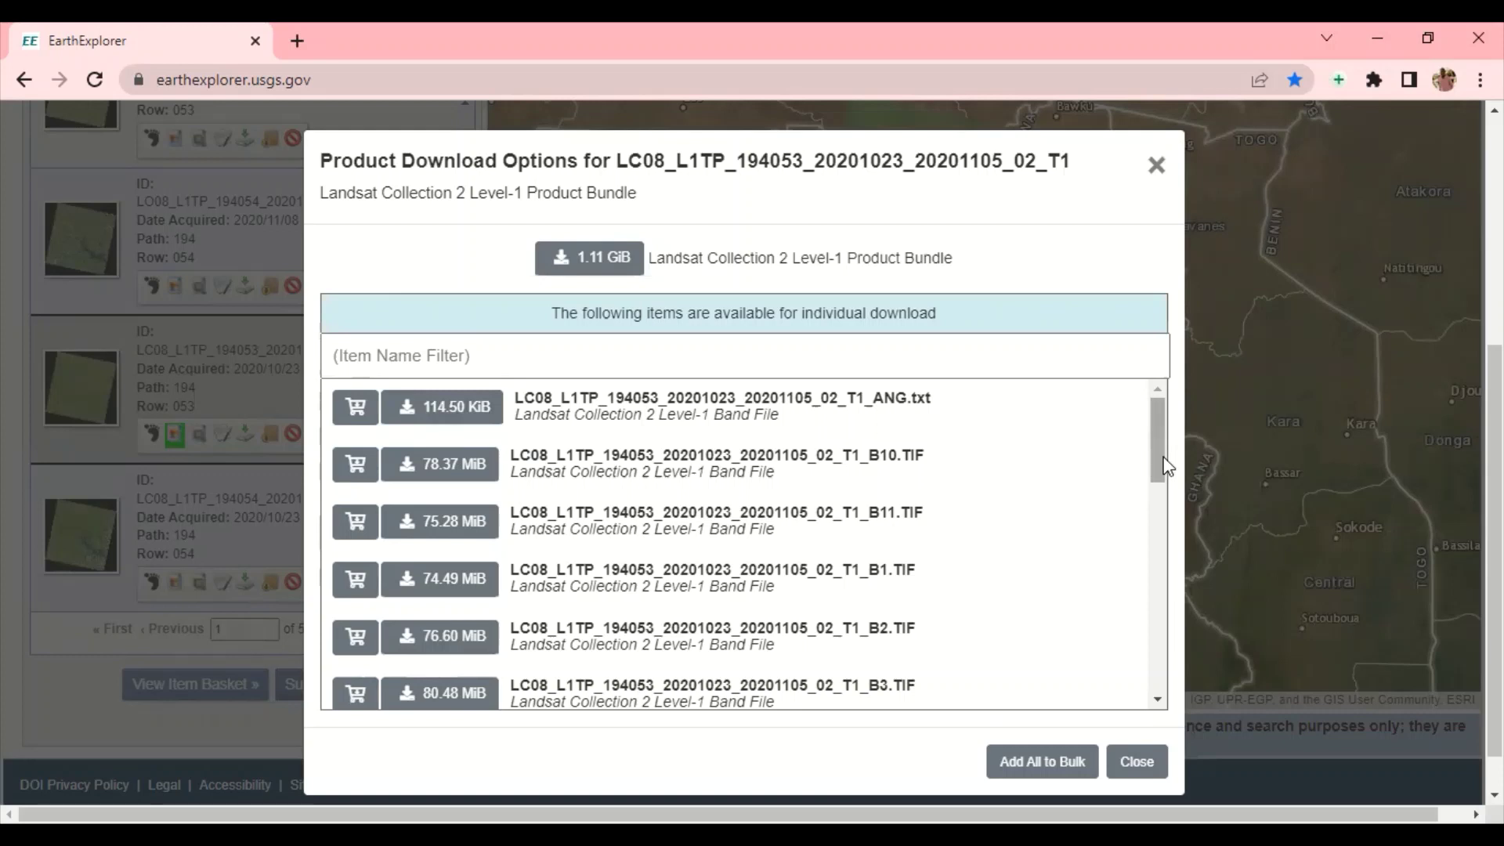
drag(1167, 466, 1168, 716)
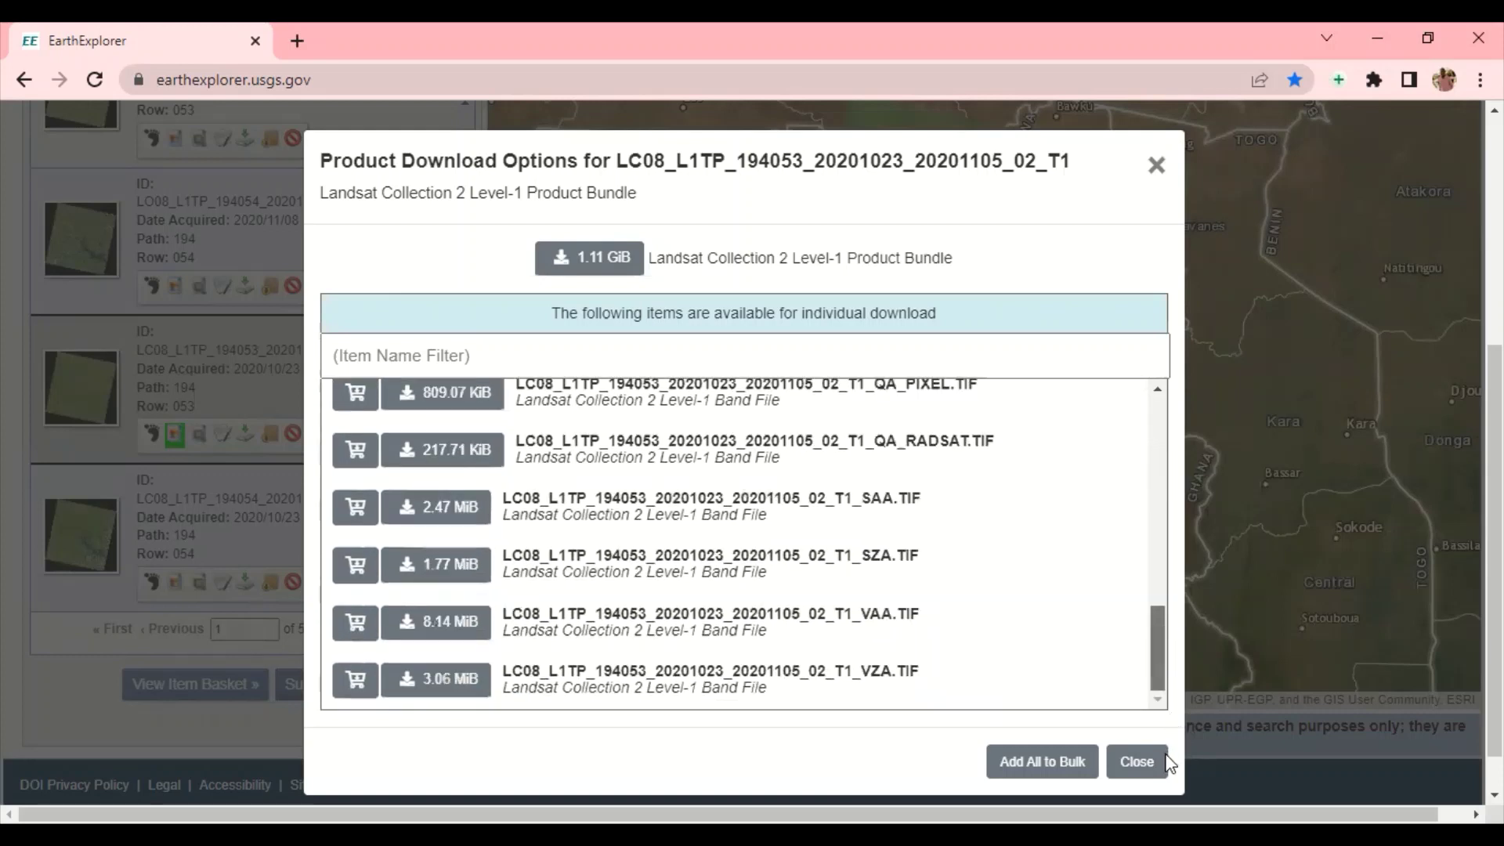
drag(1167, 583, 1169, 429)
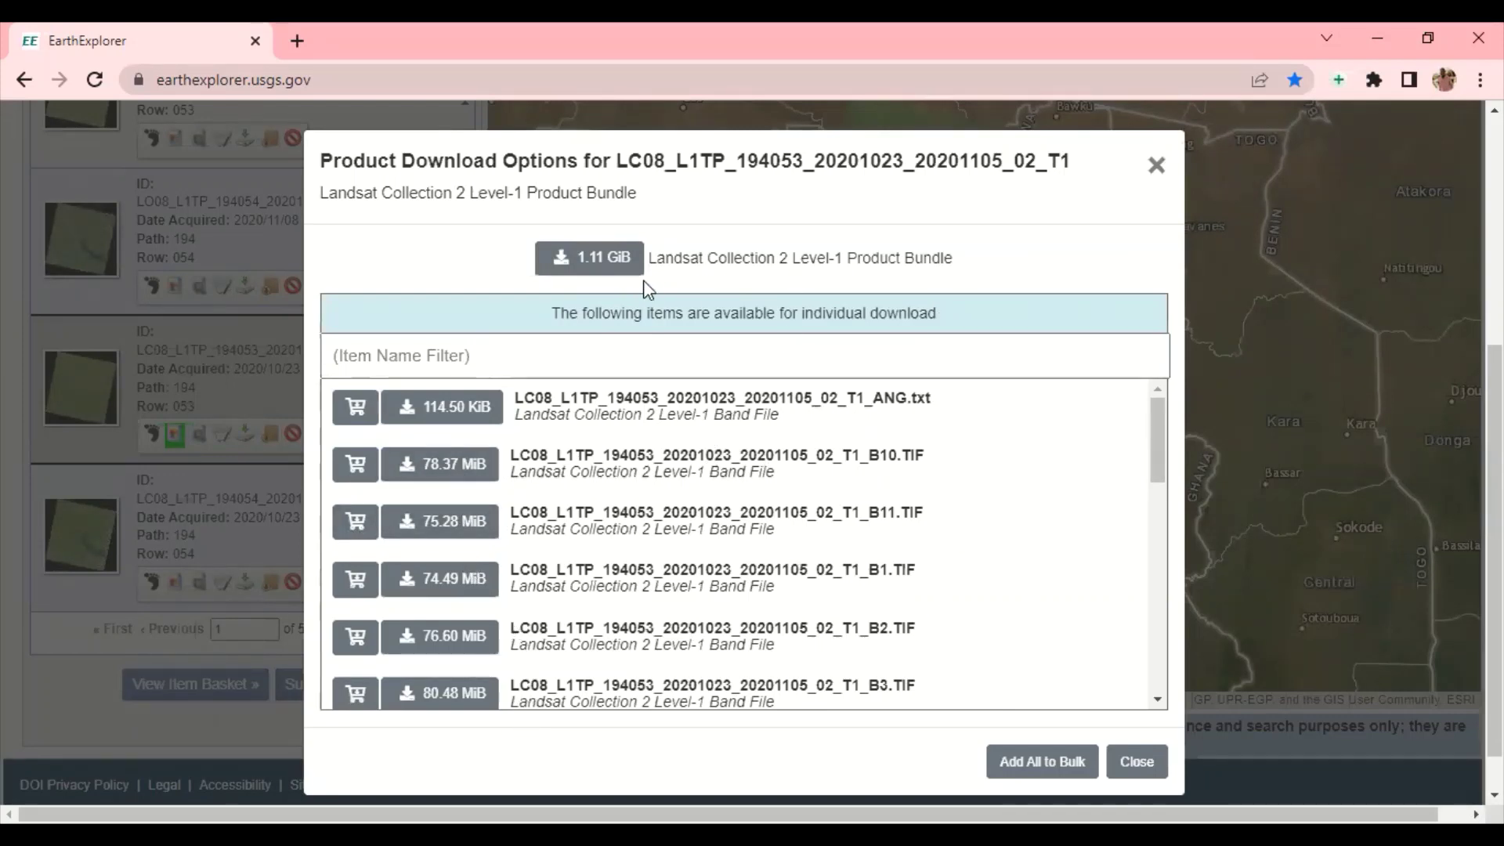
click(596, 274)
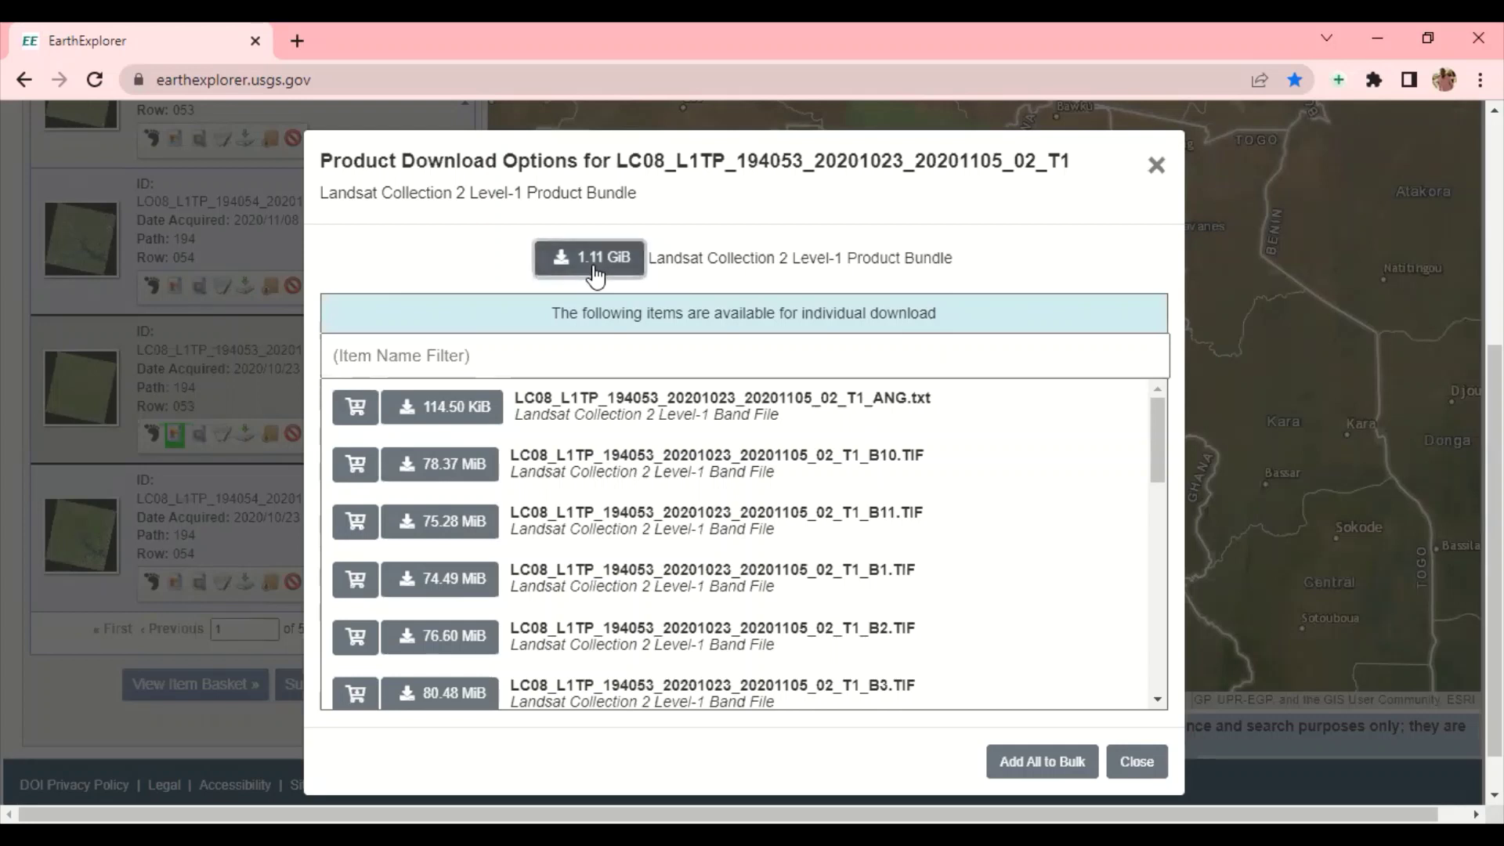